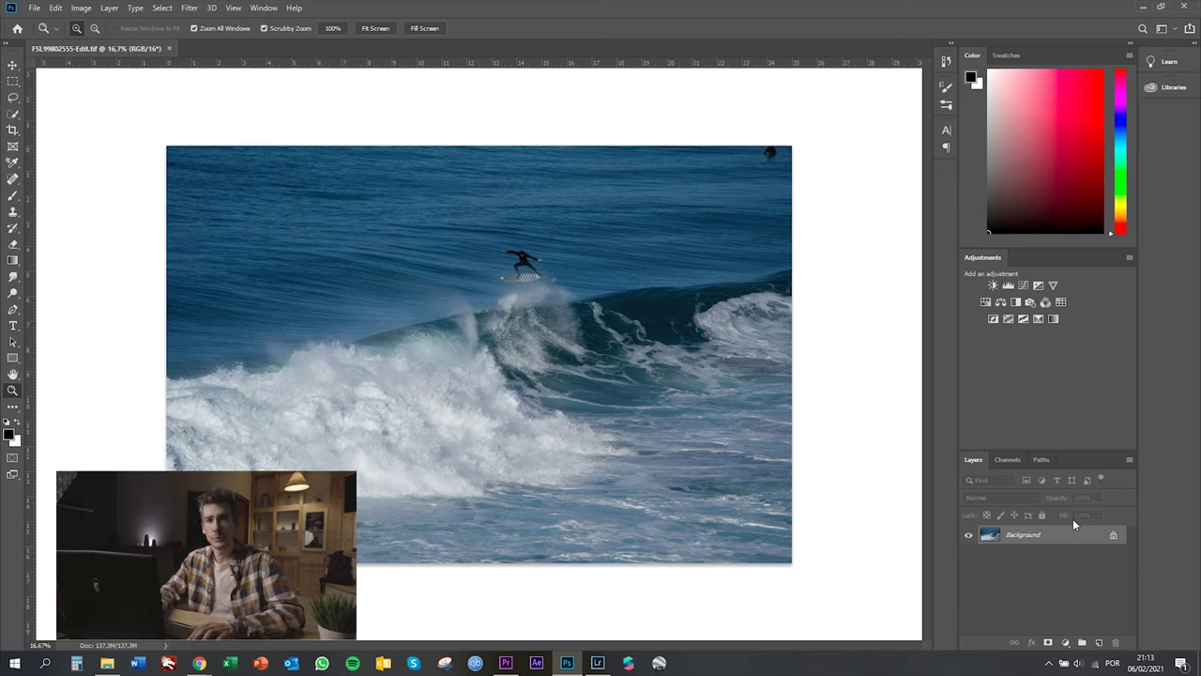
Step: Duplicate the Background layer of the surfer photo and apply a High Pass filter with a 0,5 pixel radius to the copy
key("ctrl+j")
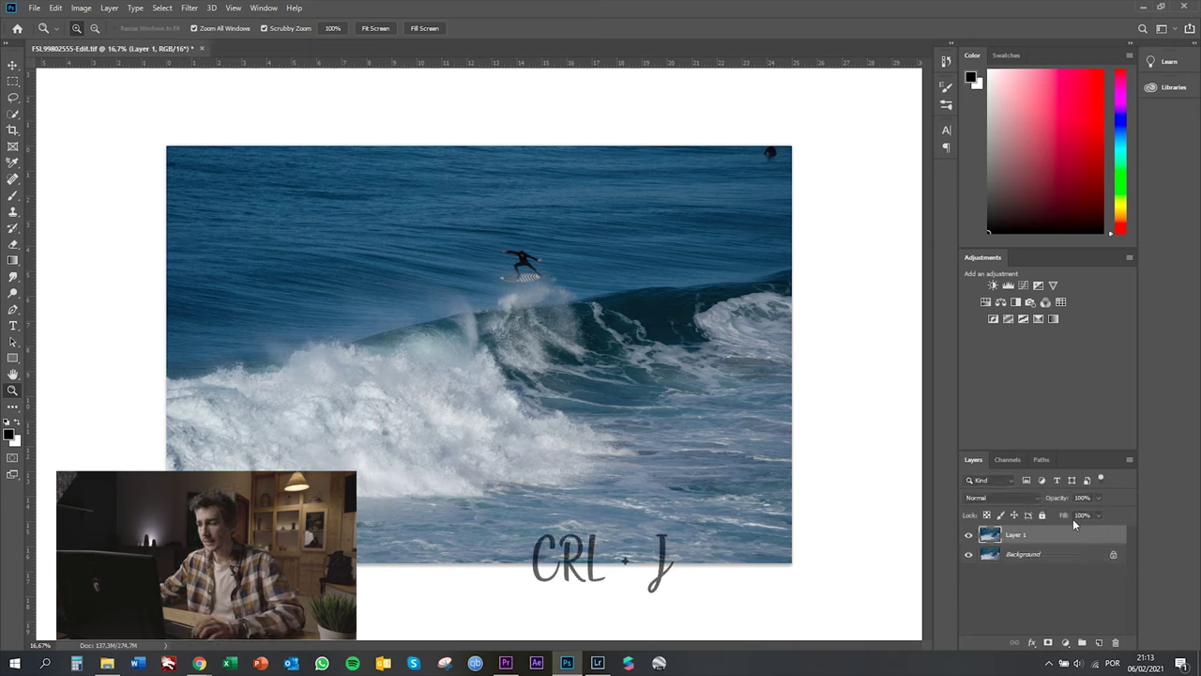
left_click(191, 7)
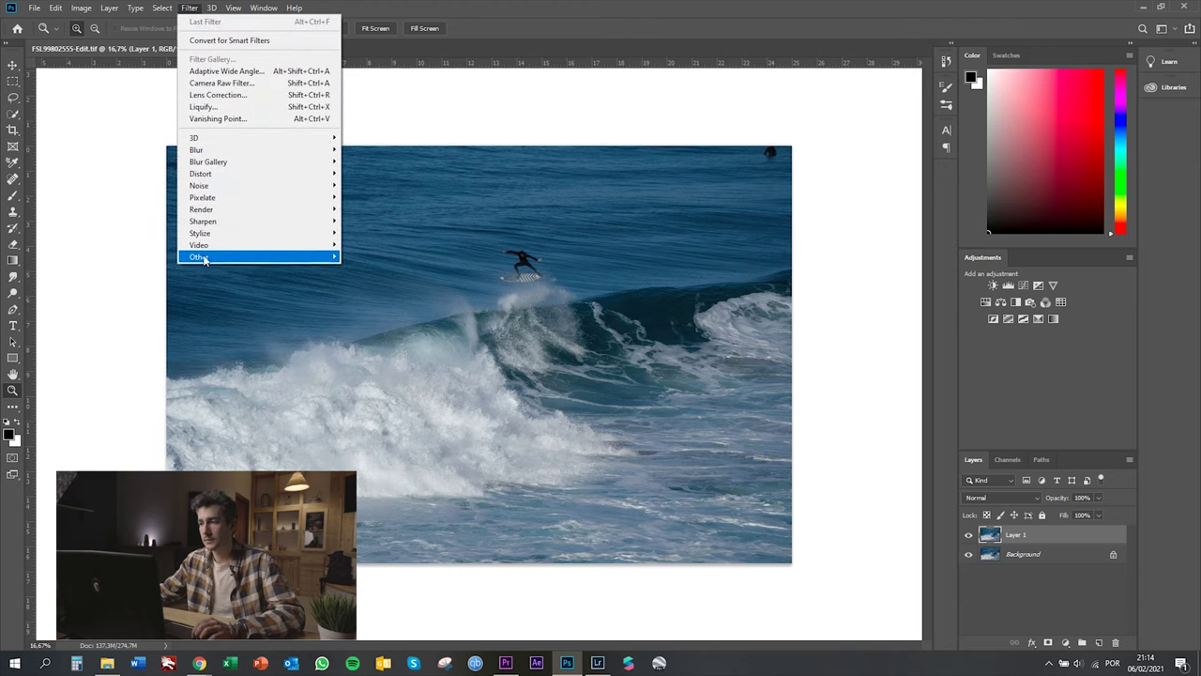
mouse_move(333, 262)
left_click(369, 270)
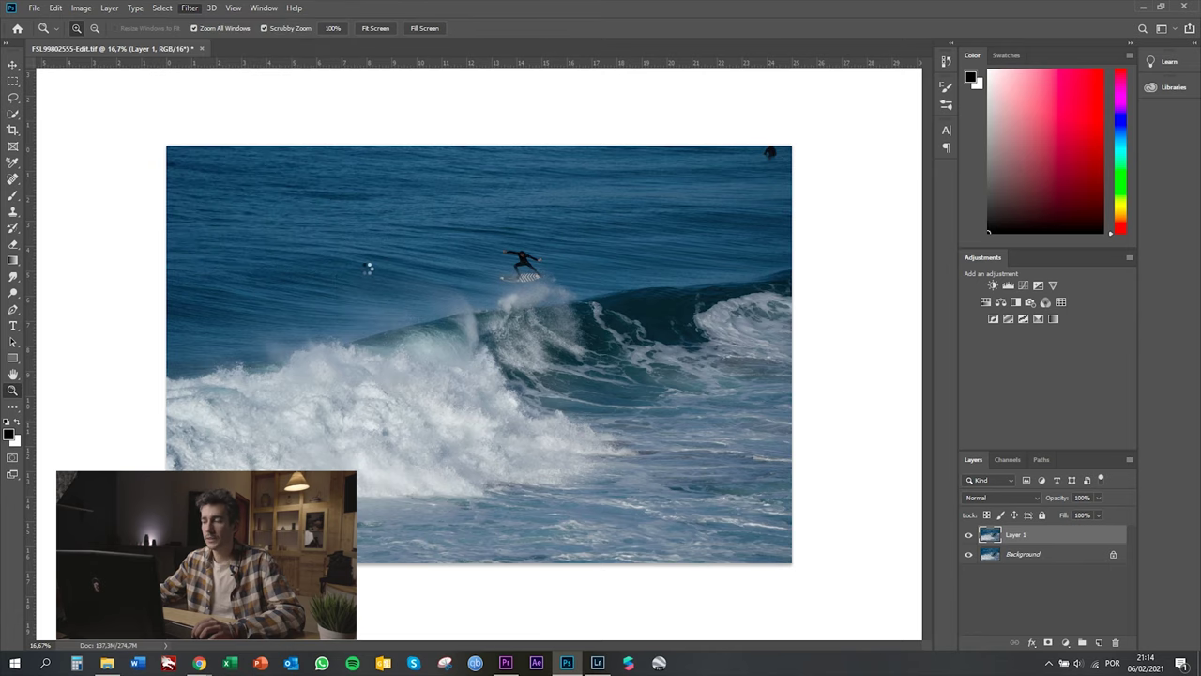
left_click_drag(559, 132, 801, 144)
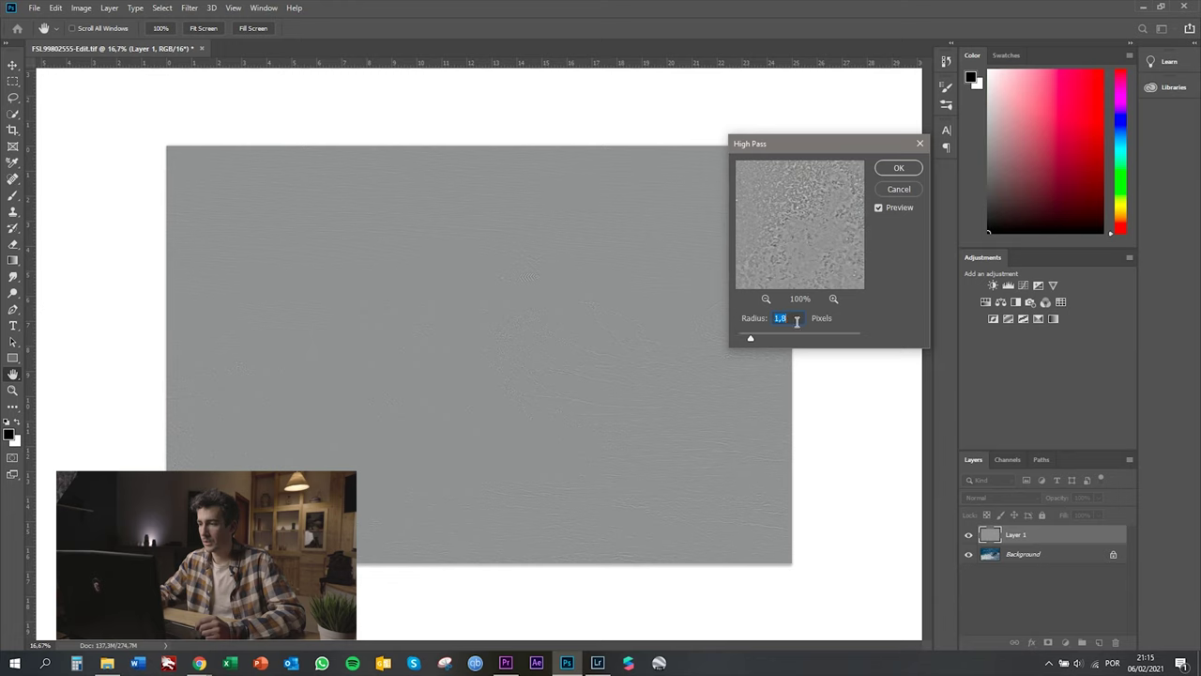
key("Down")
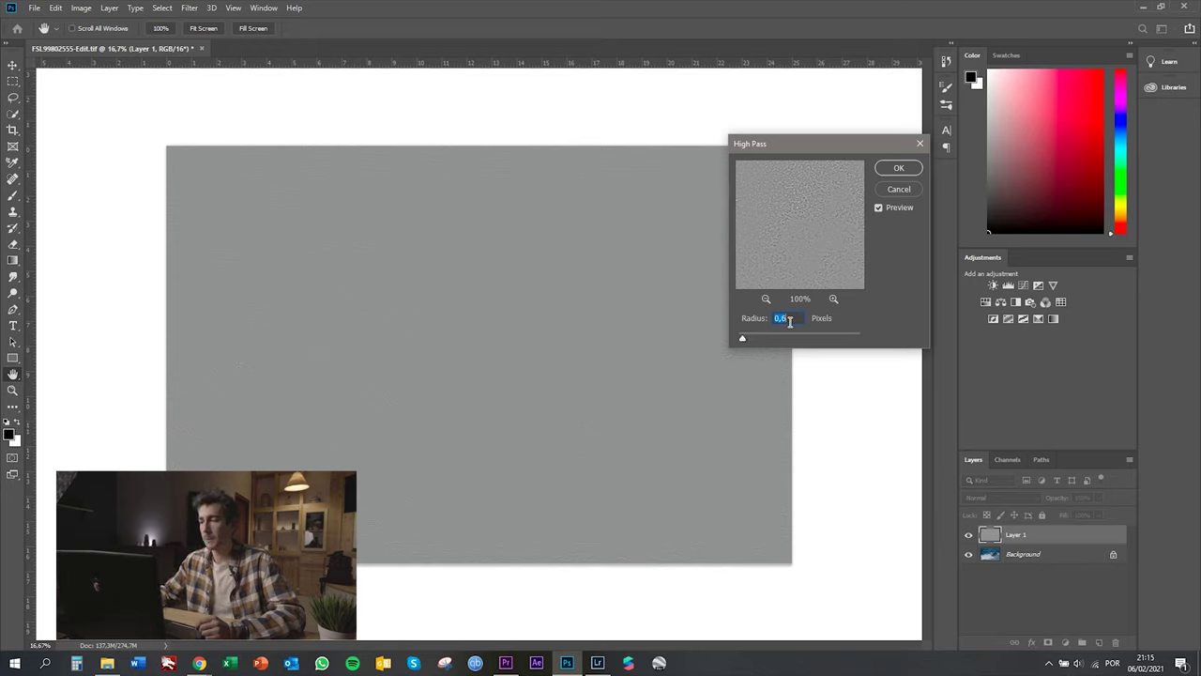
key("Down")
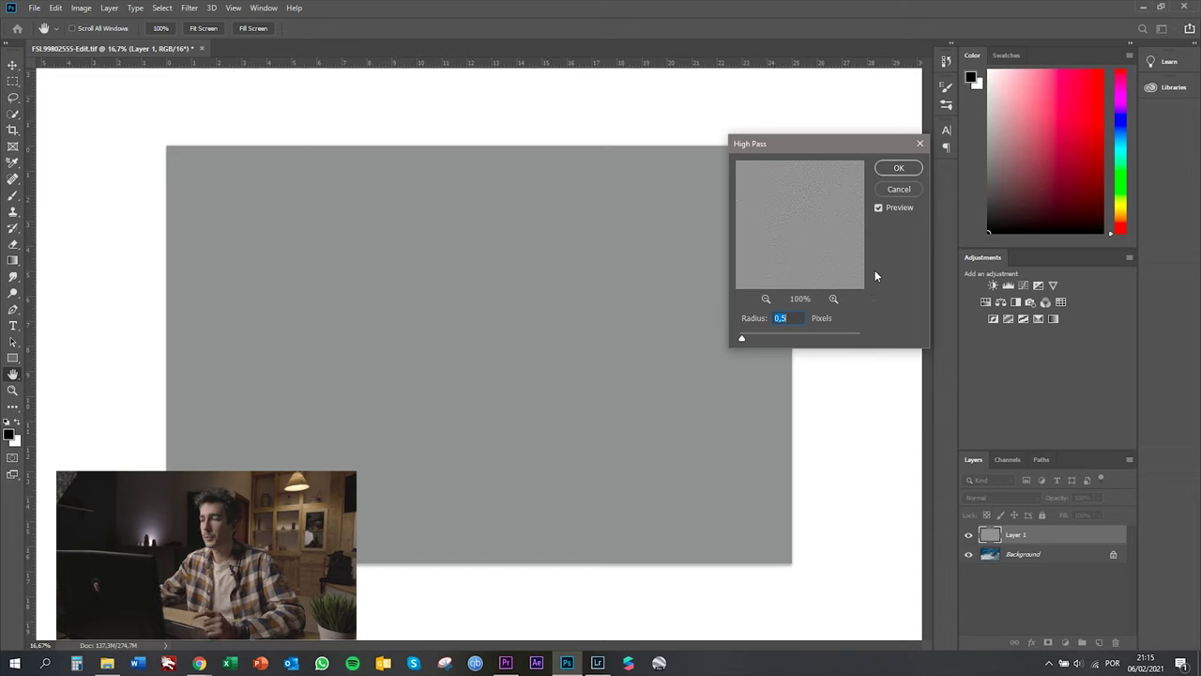
left_click(896, 170)
Step: Set the blend mode of the High Pass layer to Overlay
key("z")
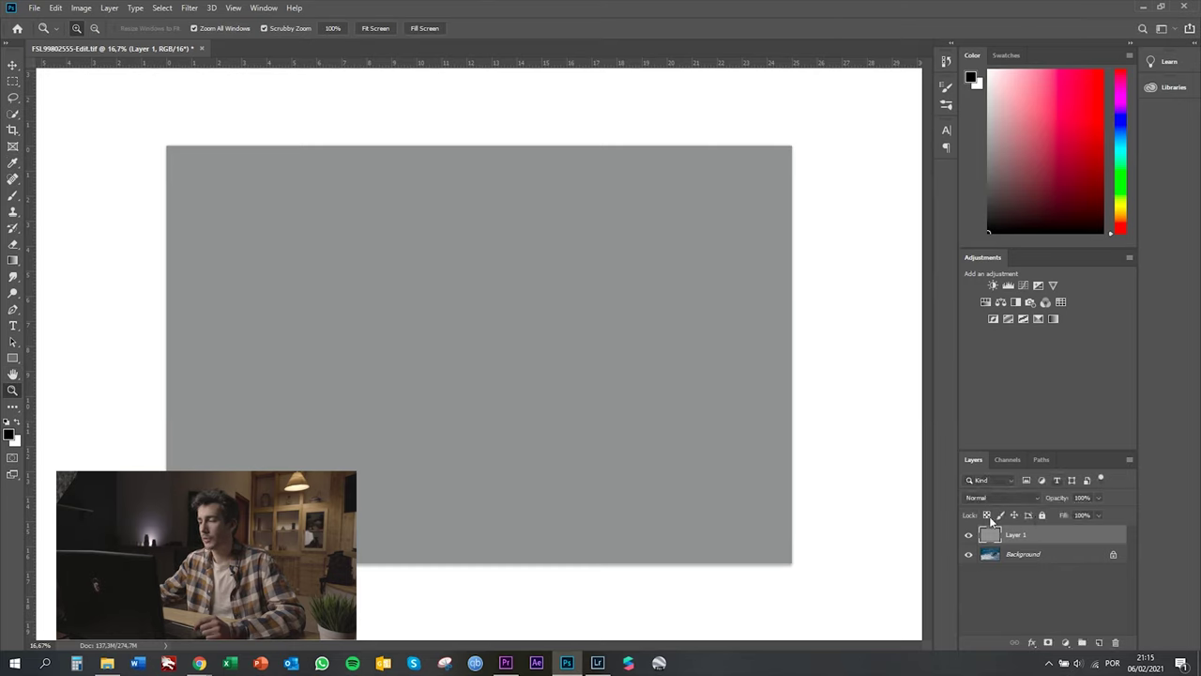
left_click(1035, 497)
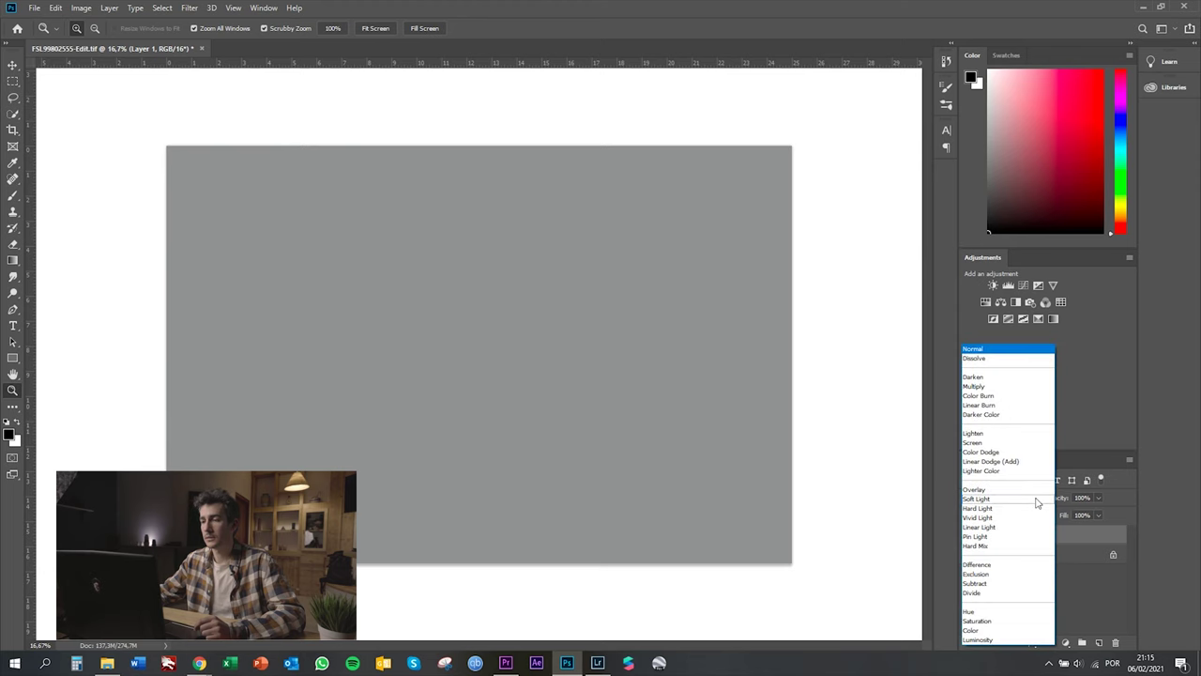
left_click(976, 491)
Step: Compare the surfer close up with Layer 1 hidden and shown to judge the sharpening
left_click_drag(487, 265, 622, 301)
mouse_move(653, 241)
left_mouse_down()
mouse_move(699, 247)
mouse_move(669, 250)
left_mouse_up()
left_click(970, 535)
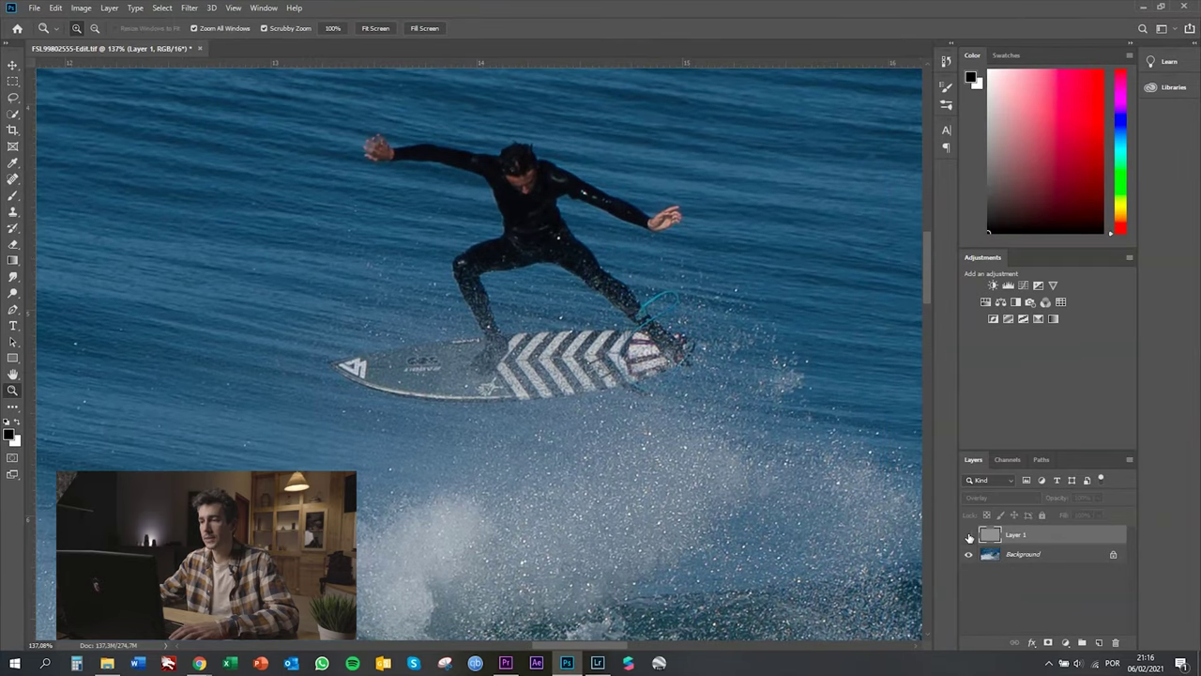
left_click(969, 535)
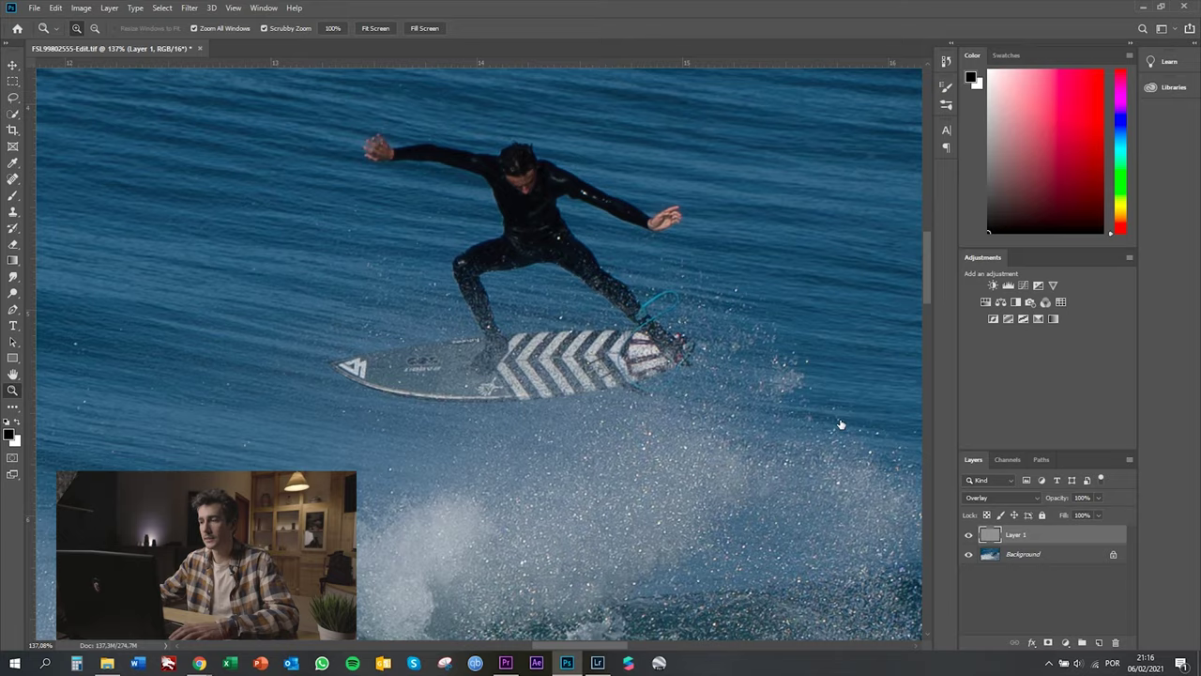
left_click_drag(624, 242, 670, 250)
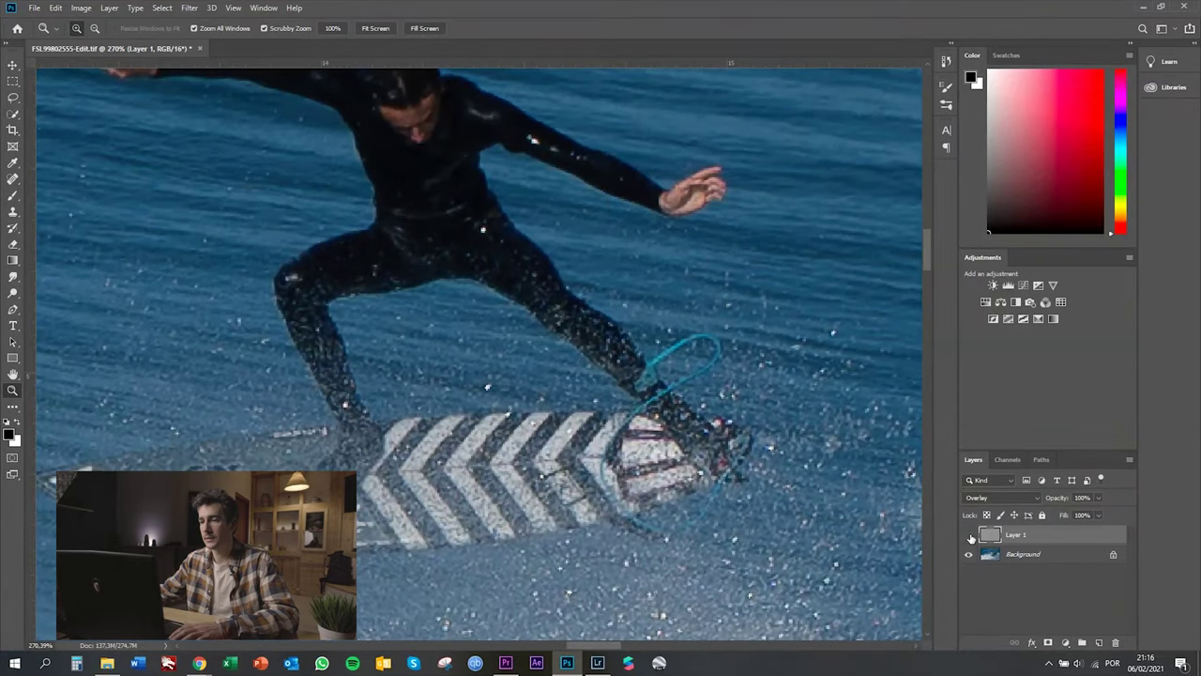
left_click(970, 535)
left_click(971, 536)
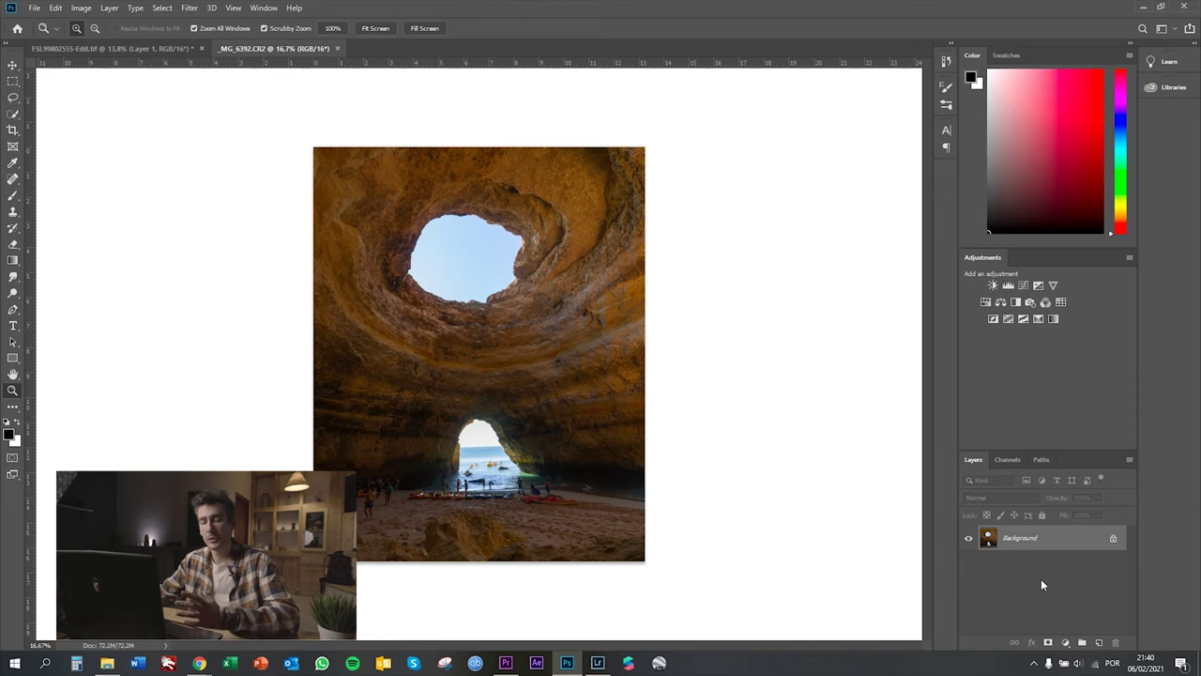
Step: Duplicate the cave photo's Background layer and remove the yellow boat and the kayaks beside it with a Content-Aware fill of a lasso selection
key("ctrl+j")
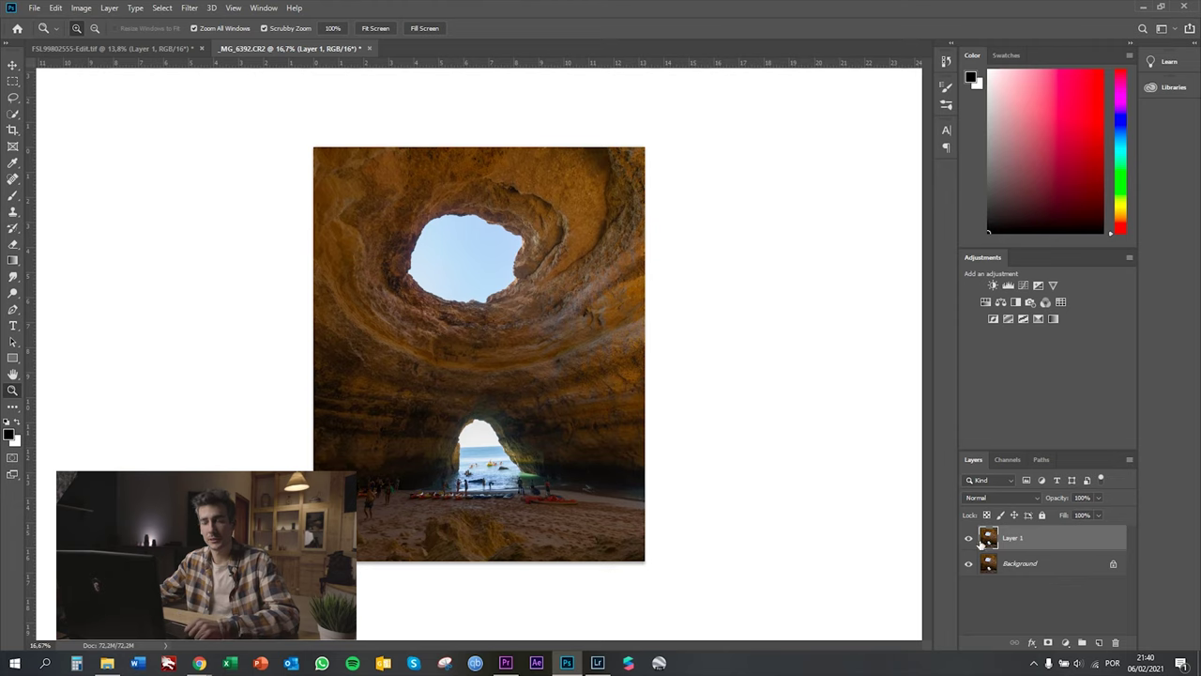
left_click_drag(458, 446, 529, 327)
left_click_drag(582, 422, 642, 433)
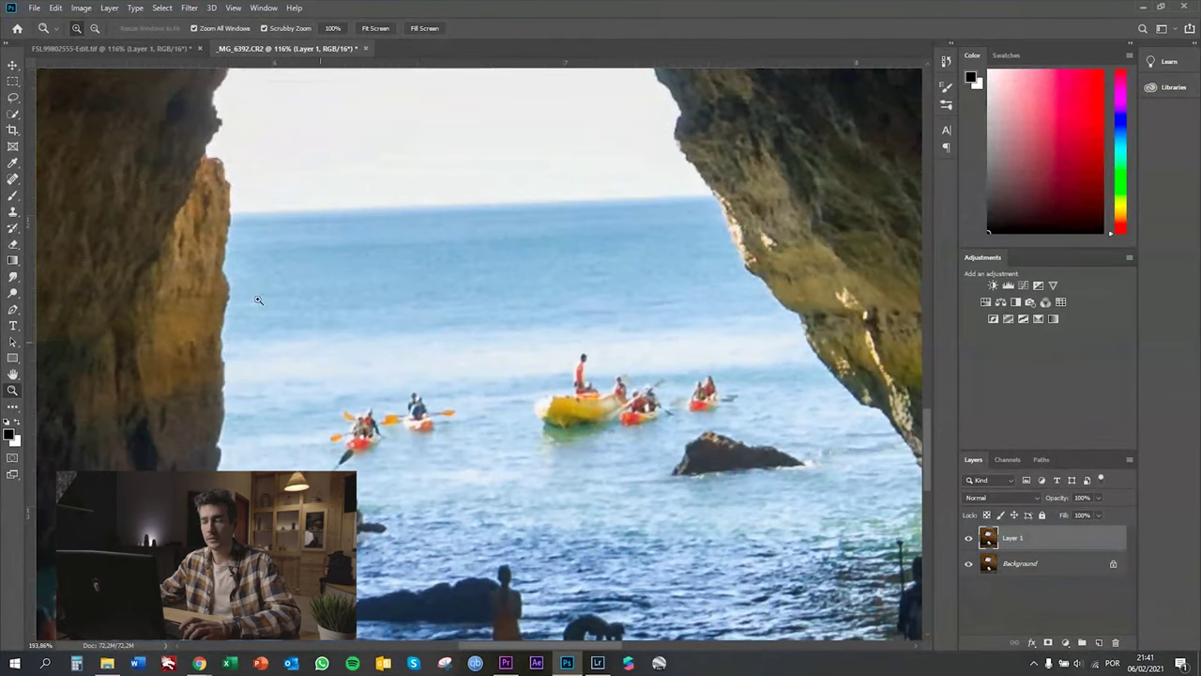
left_click(13, 99)
scroll(647, 381, "down", 1)
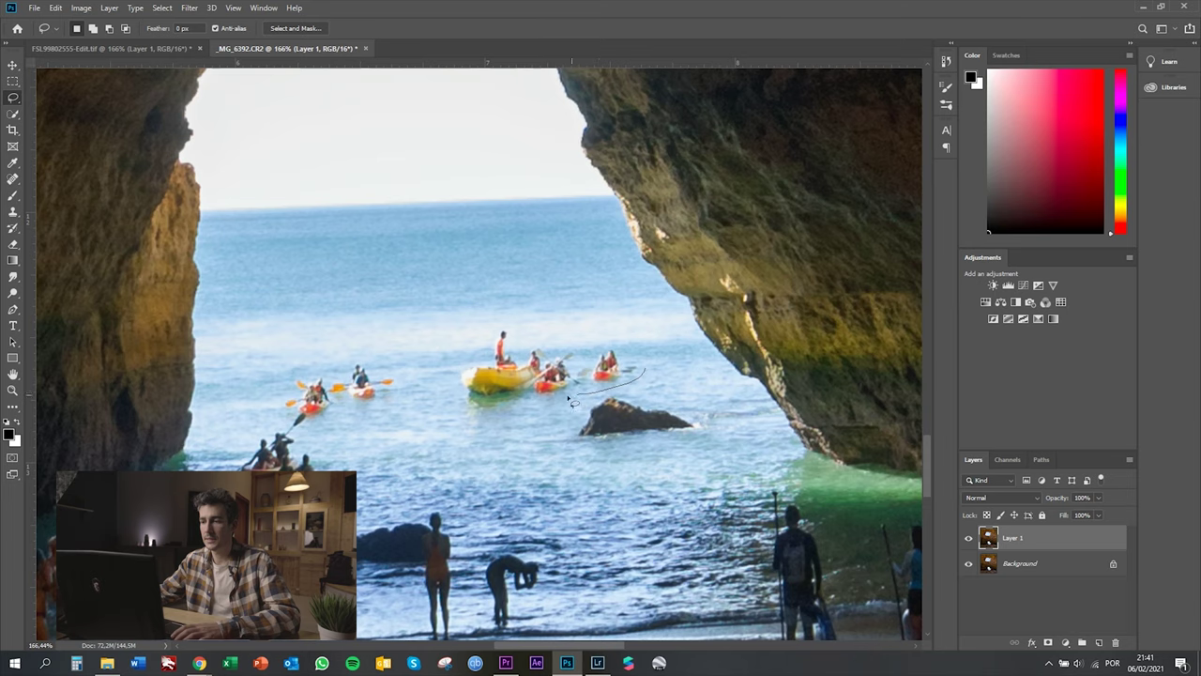
left_click_drag(514, 408, 490, 418)
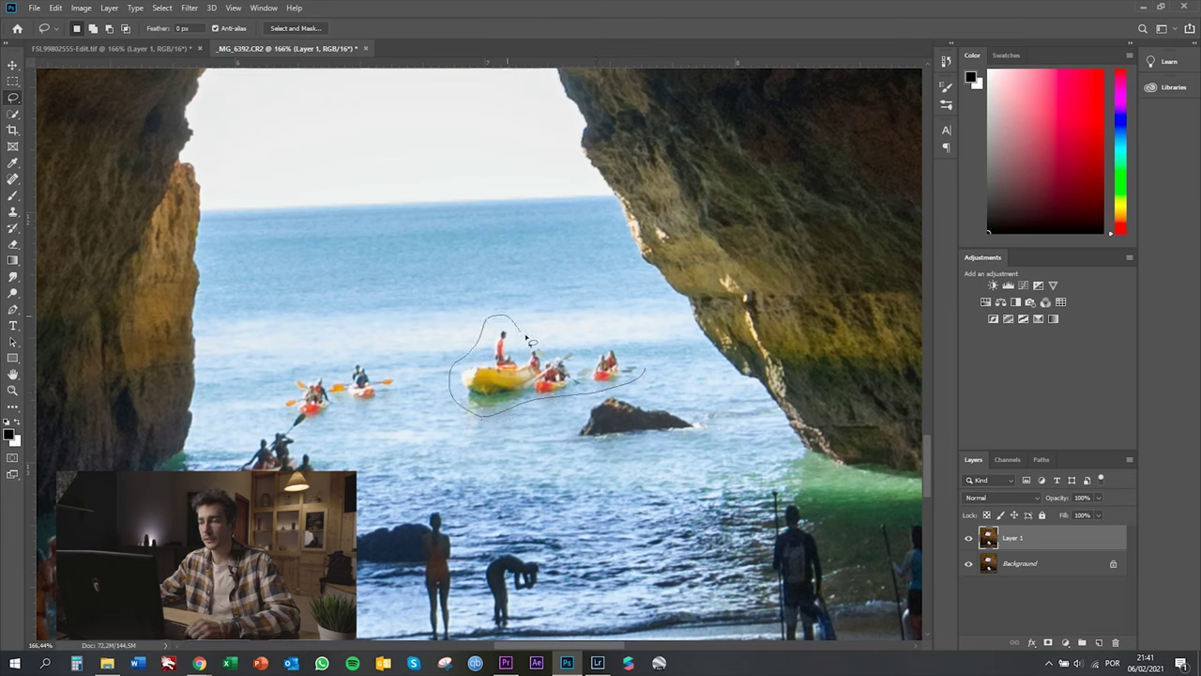
left_click_drag(580, 341, 645, 368)
right_click(529, 368)
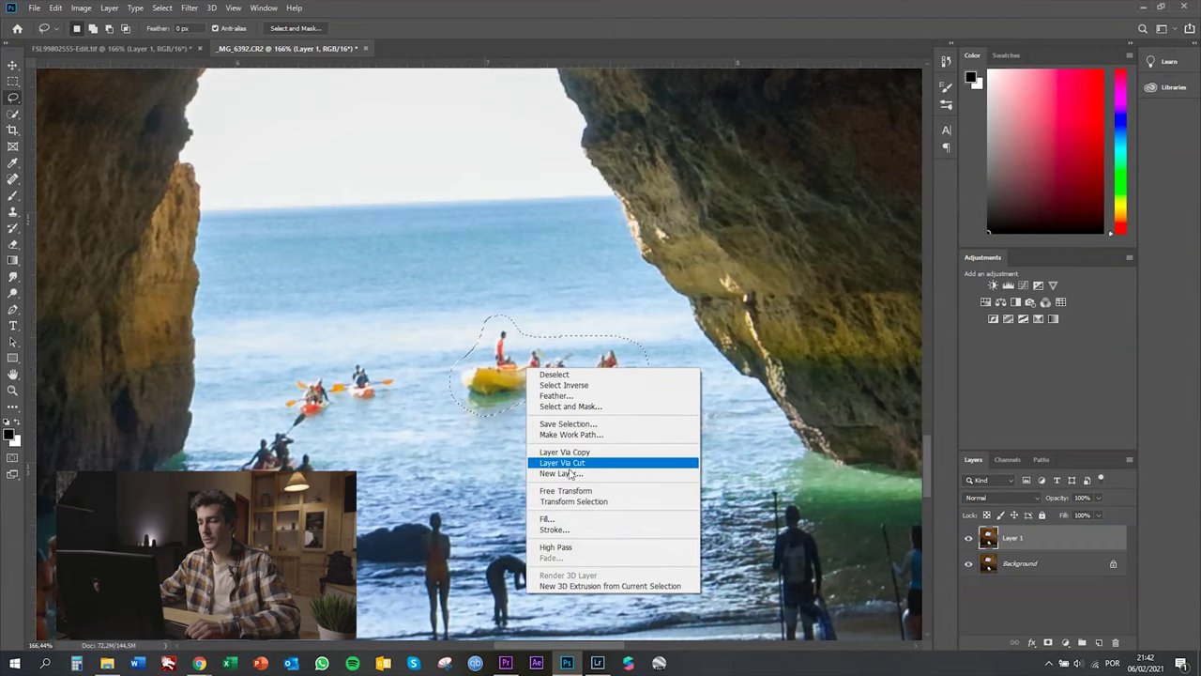
left_click(553, 519)
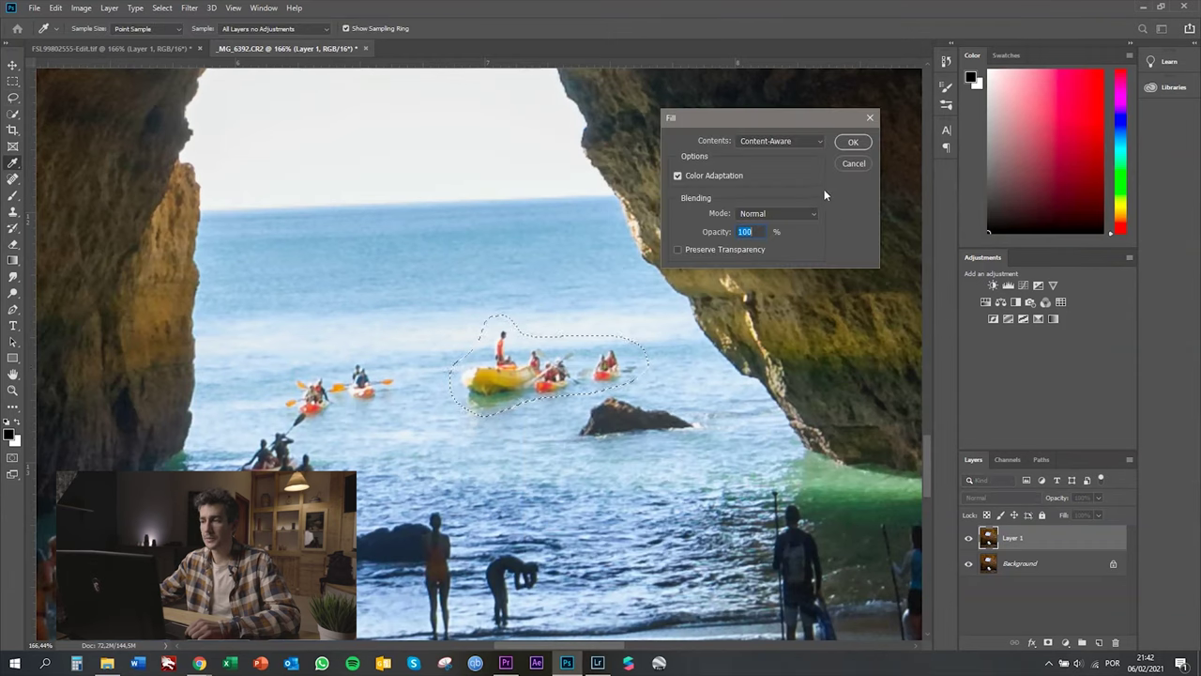
left_click(849, 143)
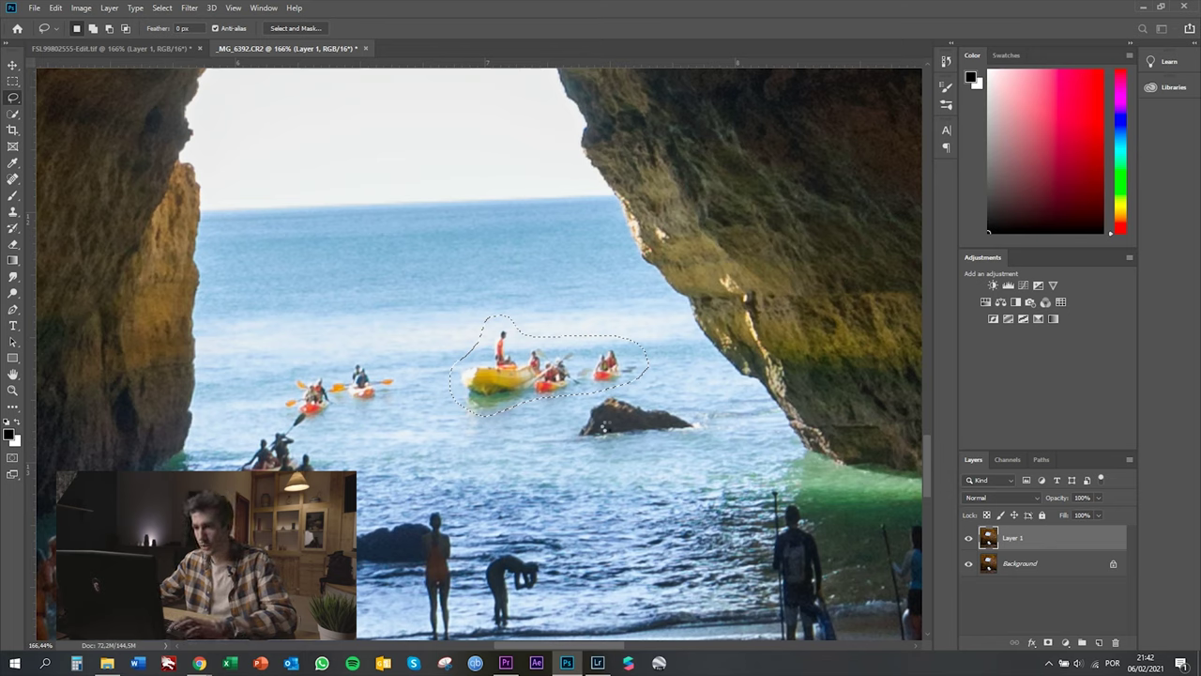
Step: Lasso the smudged patch of water beside the rock and repair it with another Content-Aware fill
mouse_move(549, 380)
left_mouse_down()
mouse_move(487, 380)
mouse_move(532, 437)
left_mouse_up()
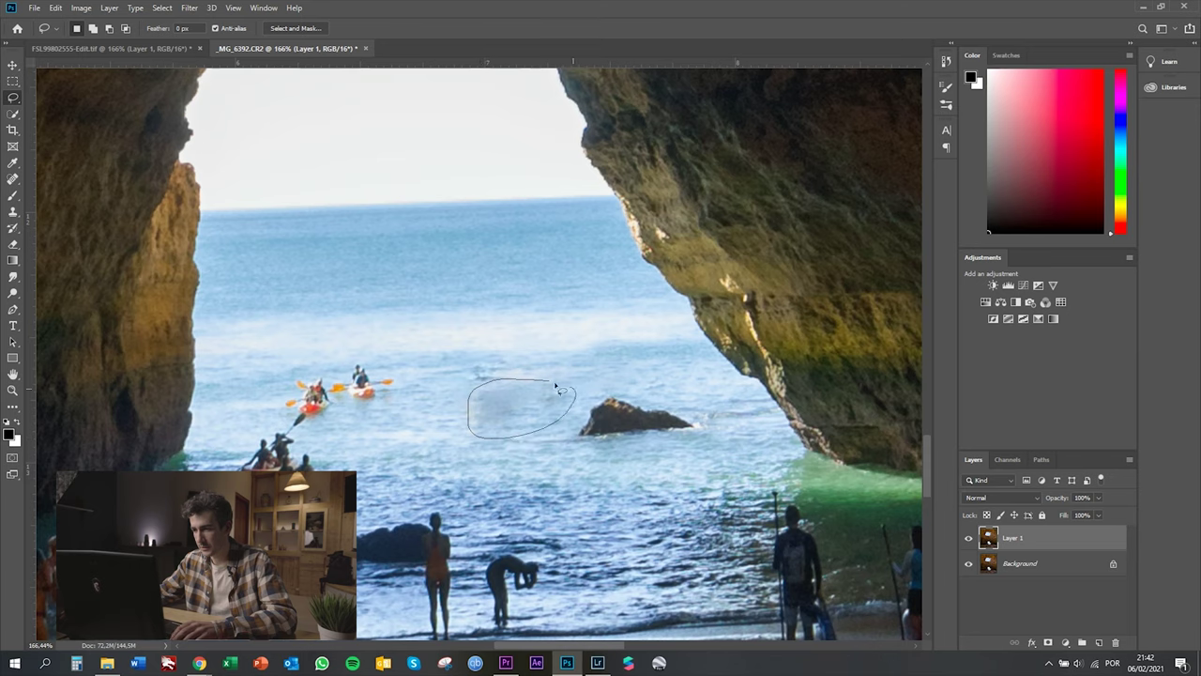
left_click_drag(555, 385, 560, 389)
right_click(522, 400)
left_click(563, 555)
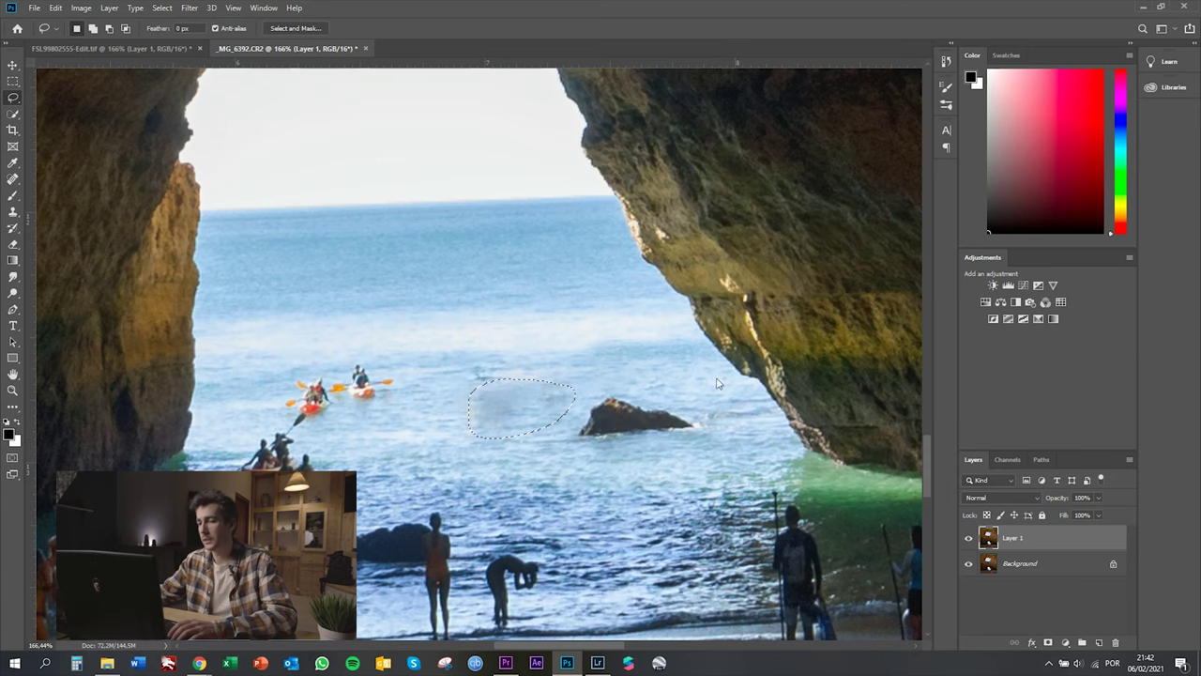
left_click(850, 142)
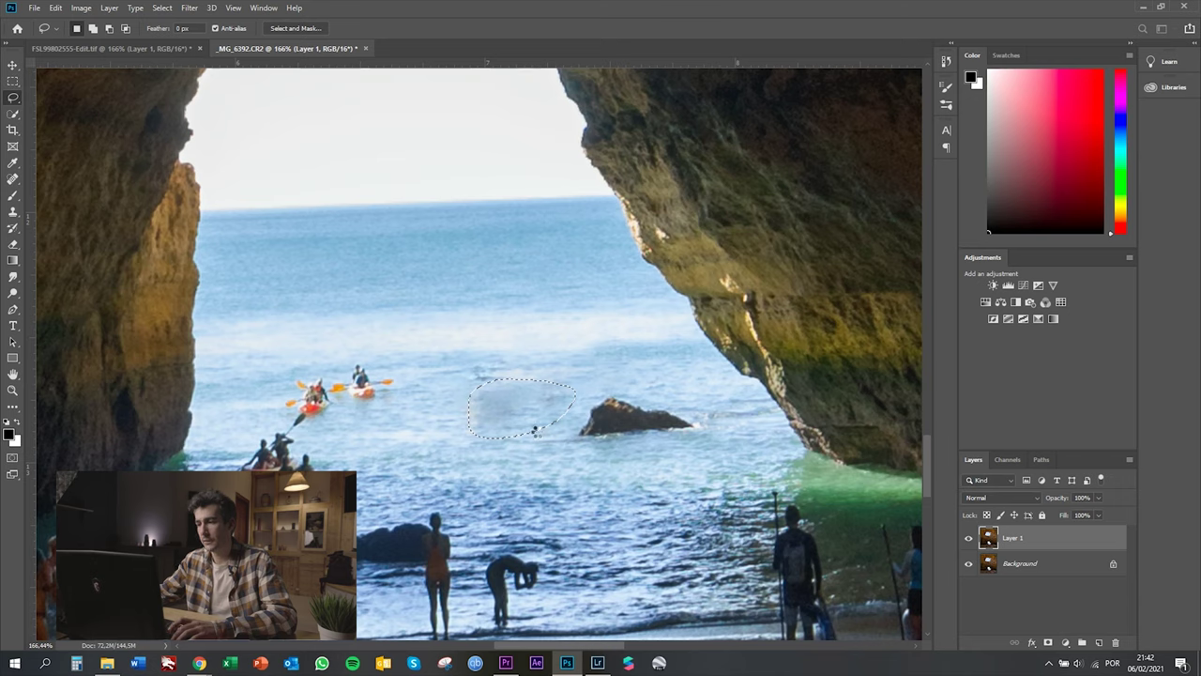
Step: Remove the remaining orange kayak near the cave wall with a Content-Aware fill of a rectangular selection and clear the selection
key("m")
left_click_drag(273, 374, 358, 419)
left_click(311, 420)
right_click(321, 398)
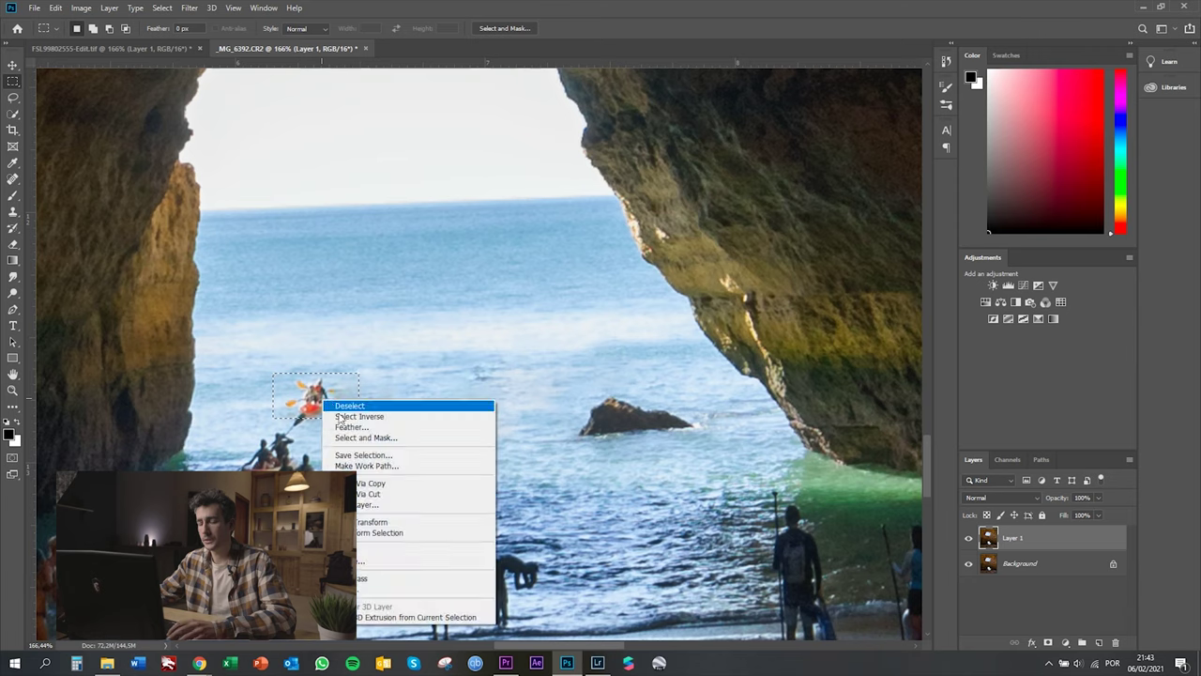
left_click(376, 546)
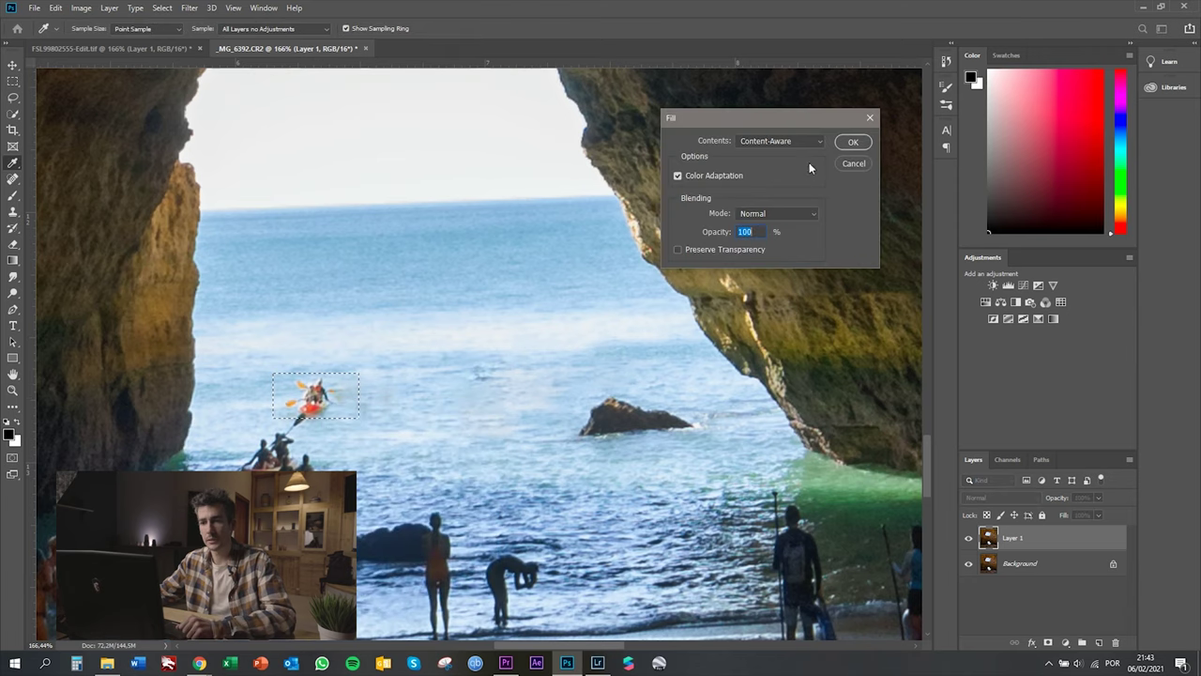
left_click(851, 141)
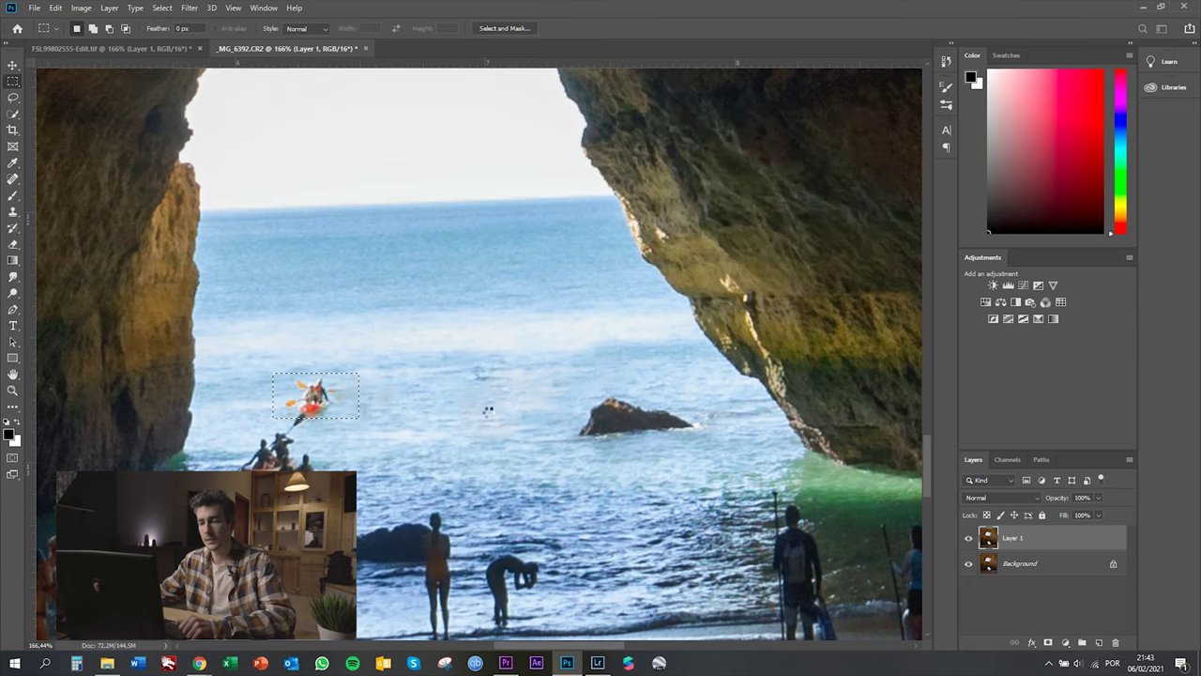
key("ctrl+d")
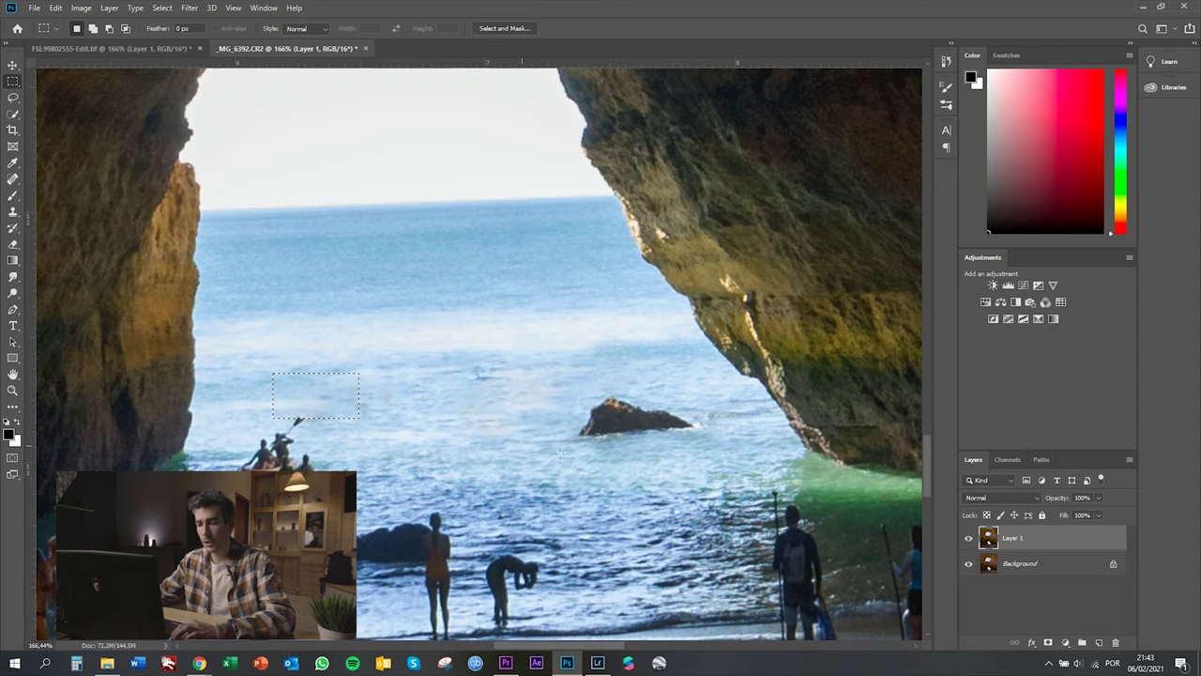
Step: Paint over the leftover paddle blade above the dark kayaks with the Spot Healing Brush in Content-Aware mode
scroll(507, 434, "down", 3)
scroll(507, 433, "right", 4)
left_click_drag(574, 434, 685, 446)
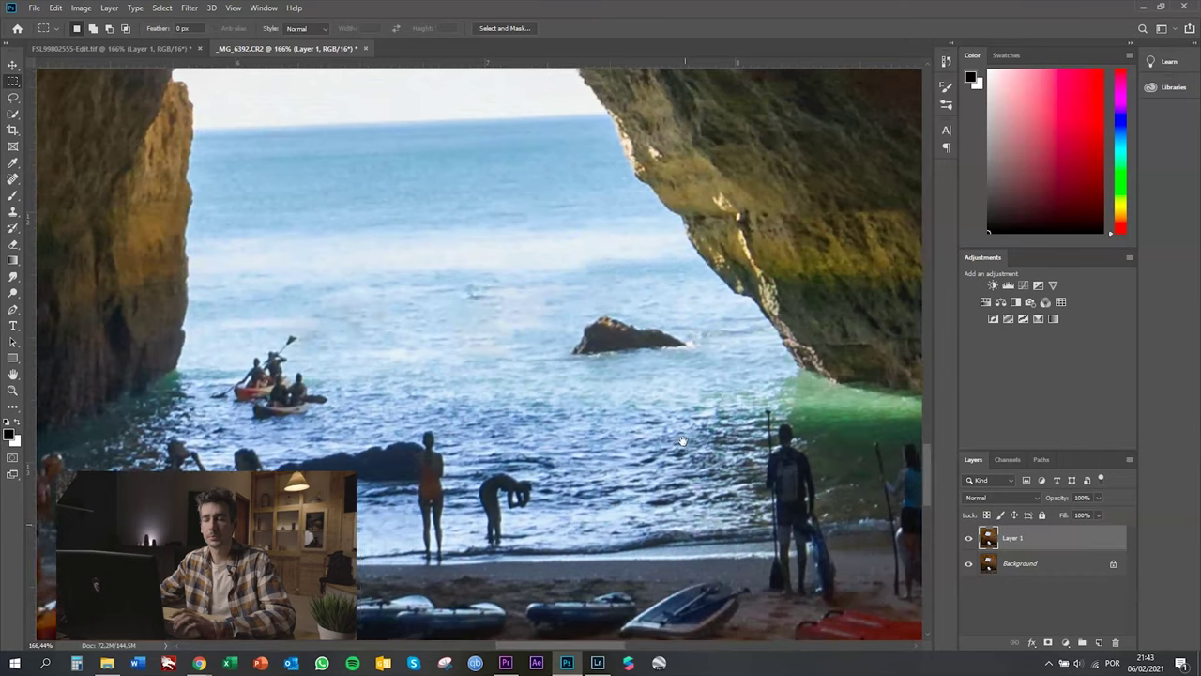
left_click_drag(256, 280, 343, 326)
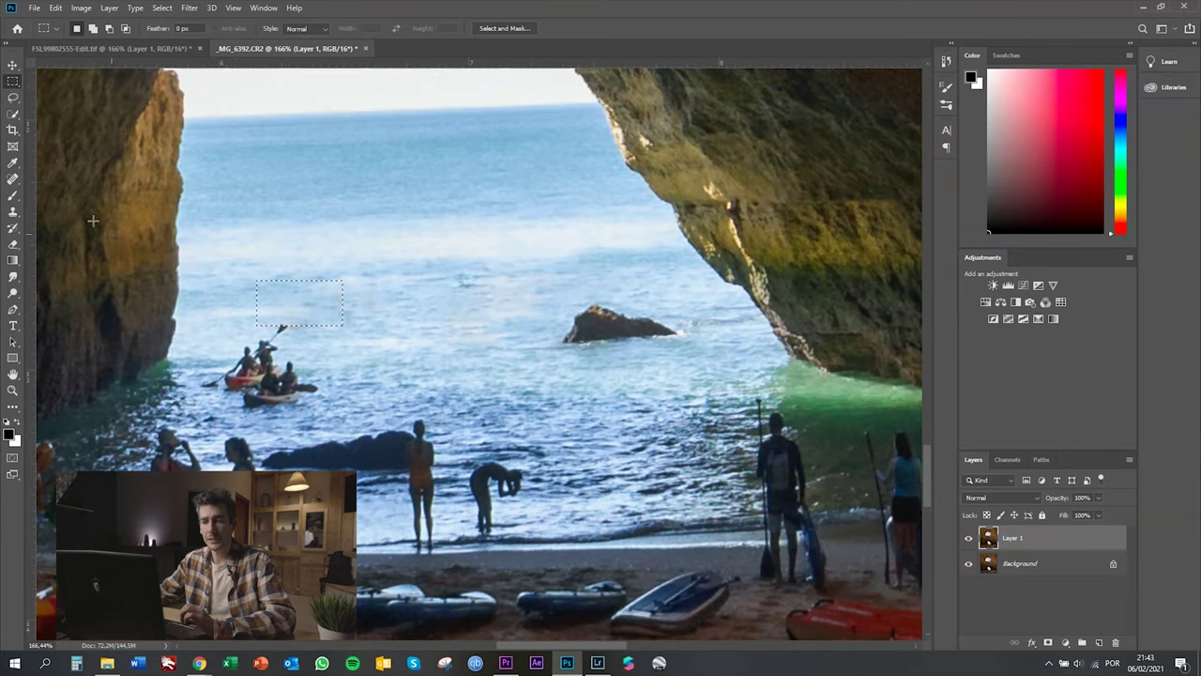
left_click(12, 181)
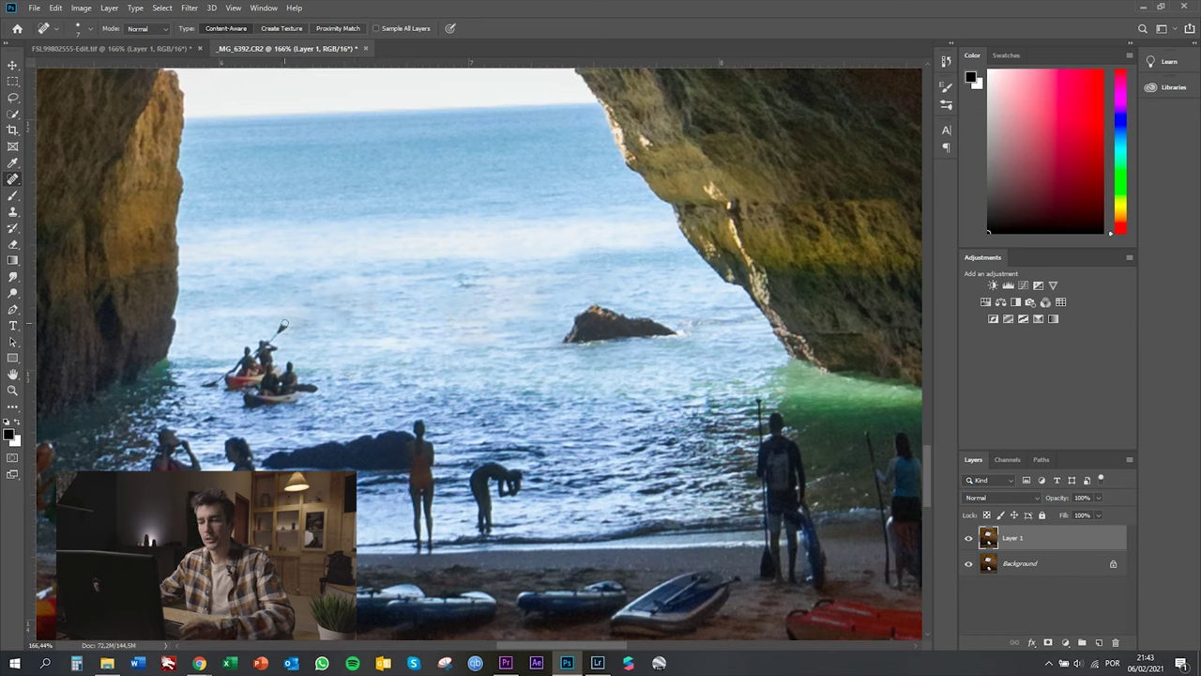
left_click_drag(284, 324, 280, 329)
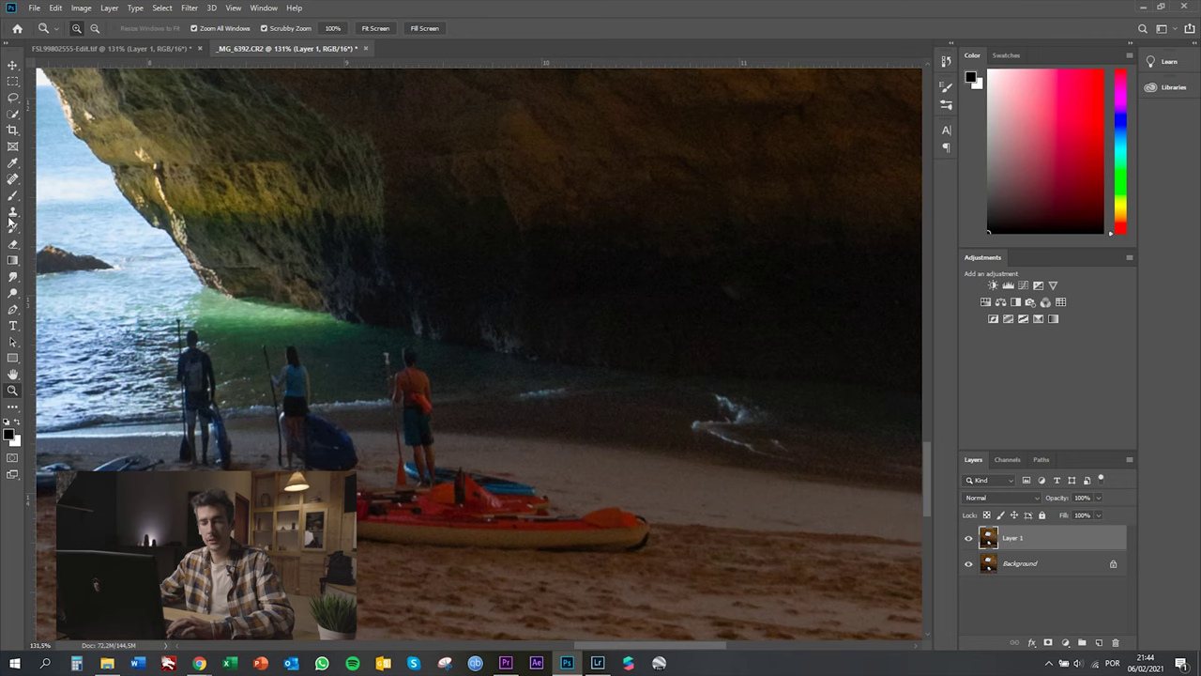
Step: Clone clean sand and water over the red kayaks and the person in orange on the beach, using a Normal-mode Clone Stamp of about 39 px
left_click(13, 213)
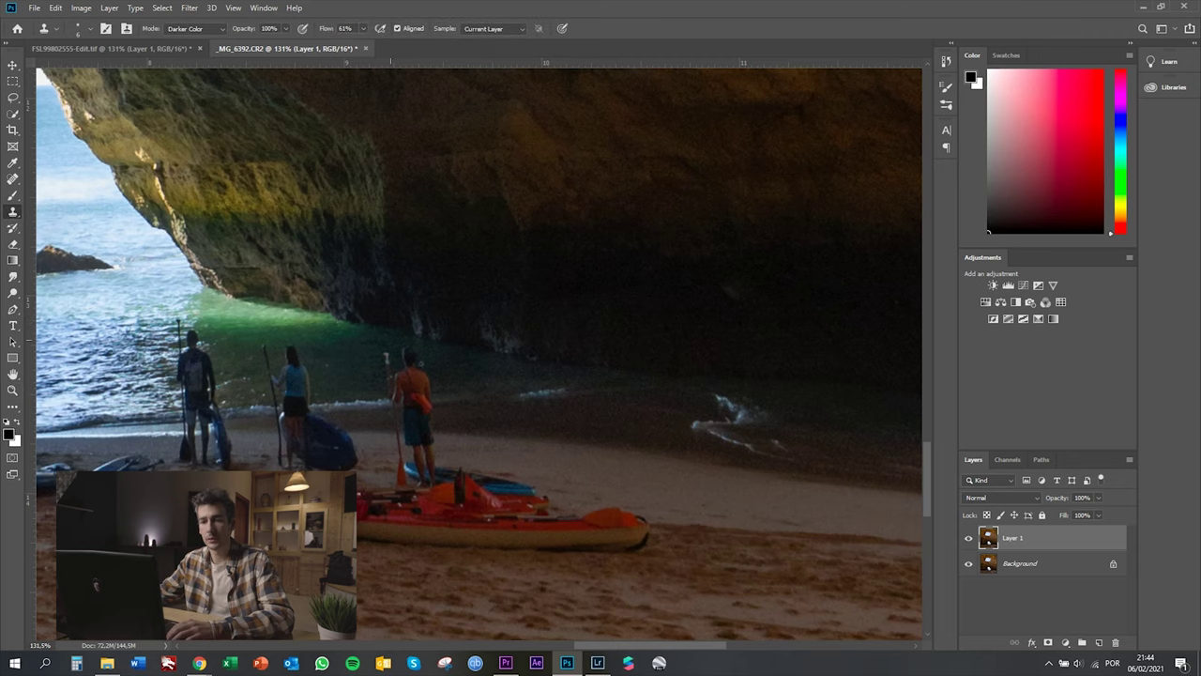
left_click(577, 456, "alt")
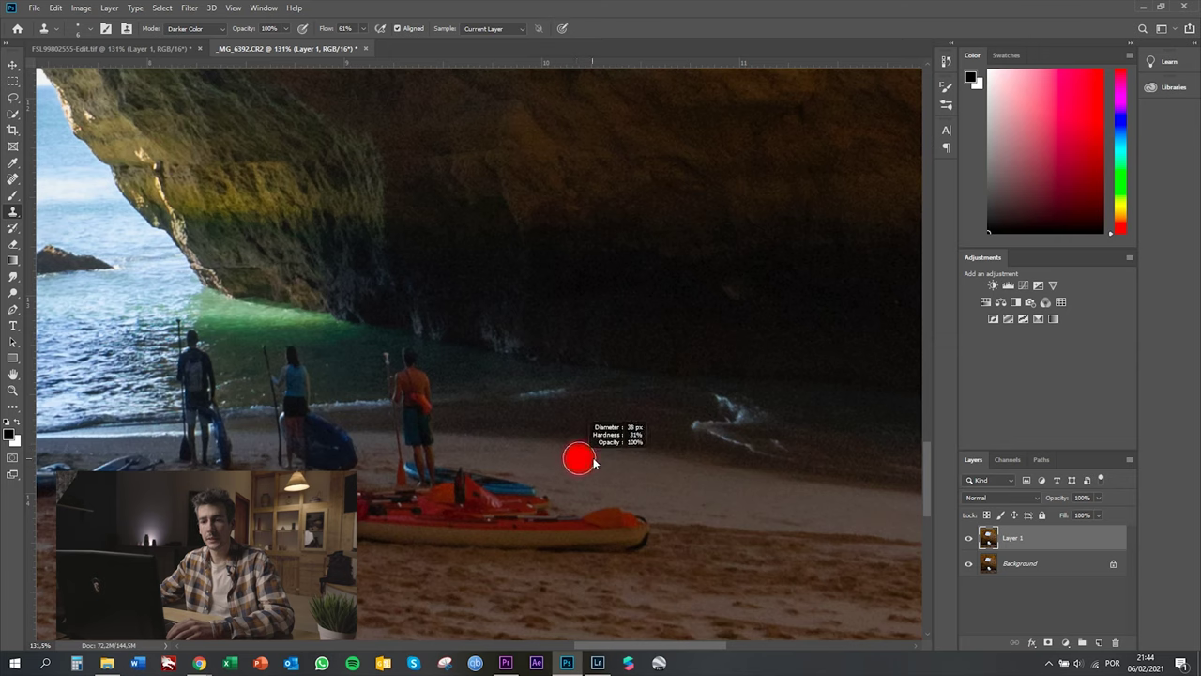
mouse_move(634, 525)
left_mouse_down()
mouse_move(616, 517)
mouse_move(644, 515)
mouse_move(611, 517)
mouse_move(630, 547)
mouse_move(600, 513)
mouse_move(584, 534)
left_mouse_up()
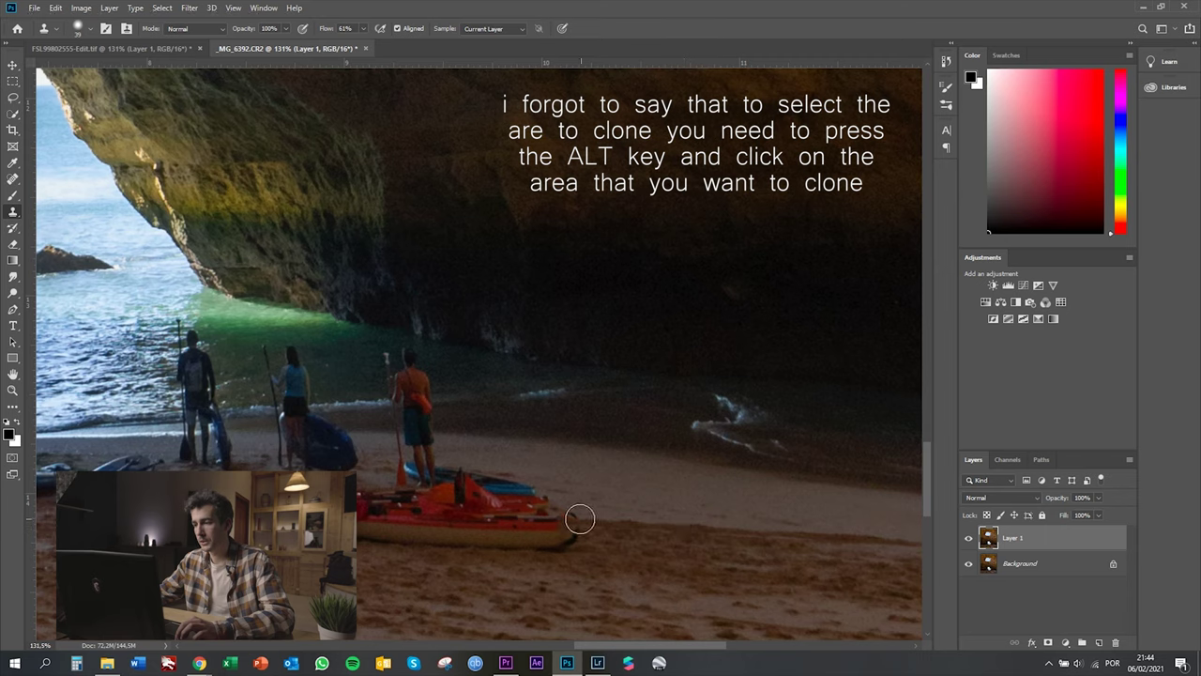
mouse_move(569, 517)
left_mouse_down()
mouse_move(548, 547)
mouse_move(545, 511)
mouse_move(536, 528)
mouse_move(552, 505)
mouse_move(537, 510)
mouse_move(523, 552)
left_mouse_up()
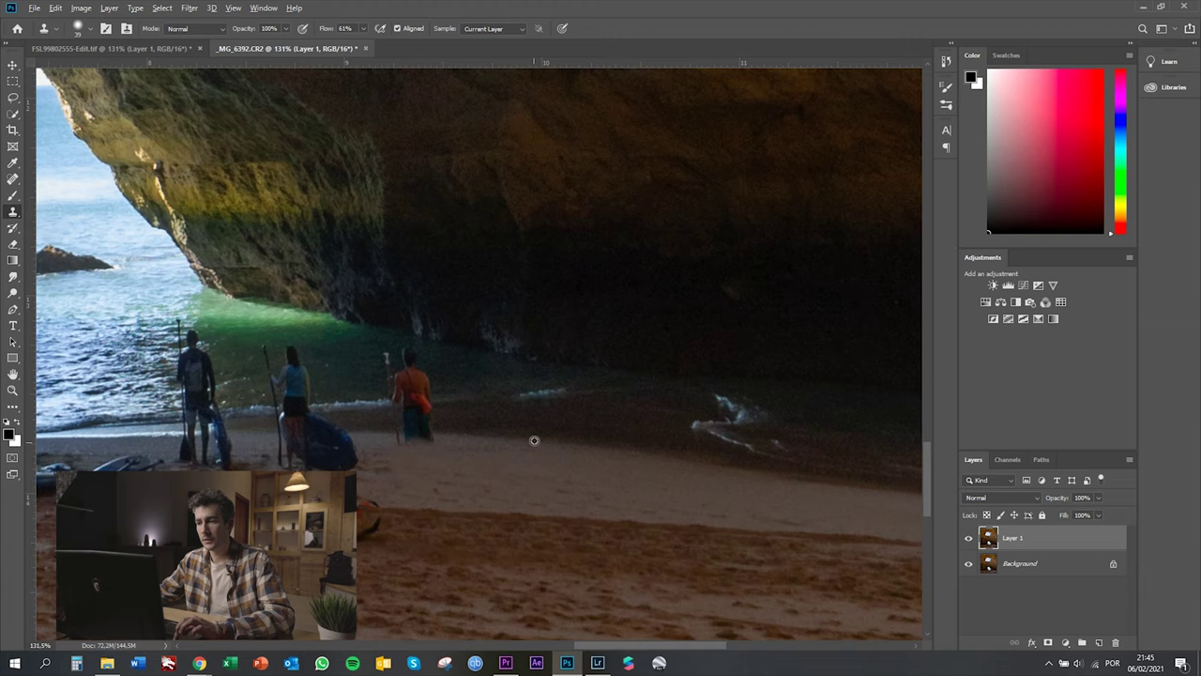
left_click(534, 441, "alt")
mouse_move(429, 428)
left_mouse_down()
mouse_move(439, 444)
mouse_move(415, 430)
mouse_move(435, 426)
mouse_move(403, 415)
mouse_move(445, 413)
mouse_move(428, 399)
mouse_move(392, 403)
mouse_move(420, 392)
mouse_move(397, 372)
mouse_move(410, 361)
mouse_move(353, 373)
mouse_move(418, 361)
mouse_move(351, 362)
mouse_move(430, 370)
left_mouse_up()
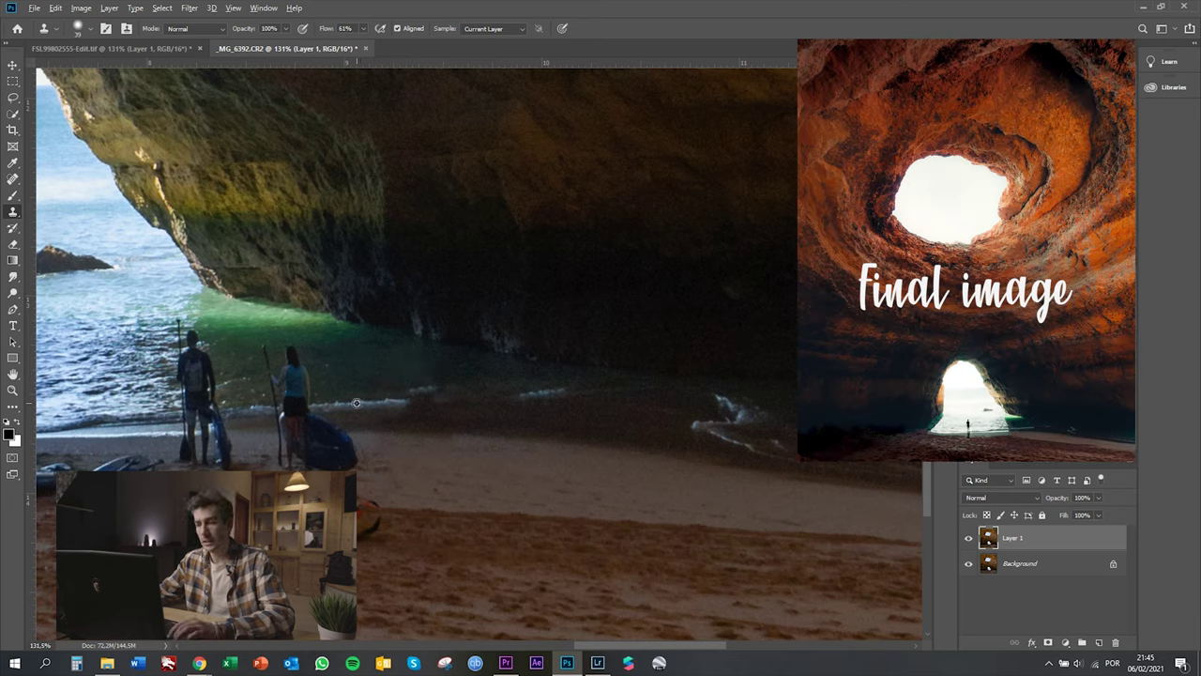
Step: Clone the white foam line along the water's edge across the gap beyond the two standing people with the Clone Stamp
left_click(383, 402, "alt")
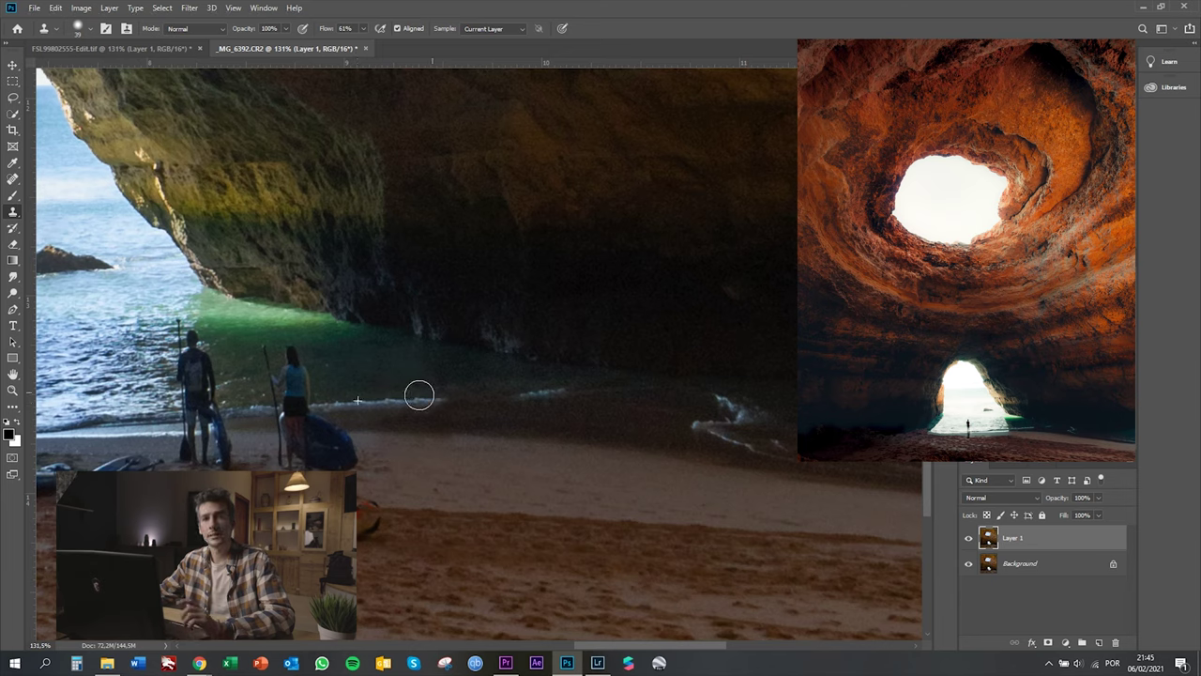
left_click(451, 398)
mouse_move(451, 398)
left_mouse_down()
mouse_move(370, 403)
mouse_move(474, 397)
left_mouse_up()
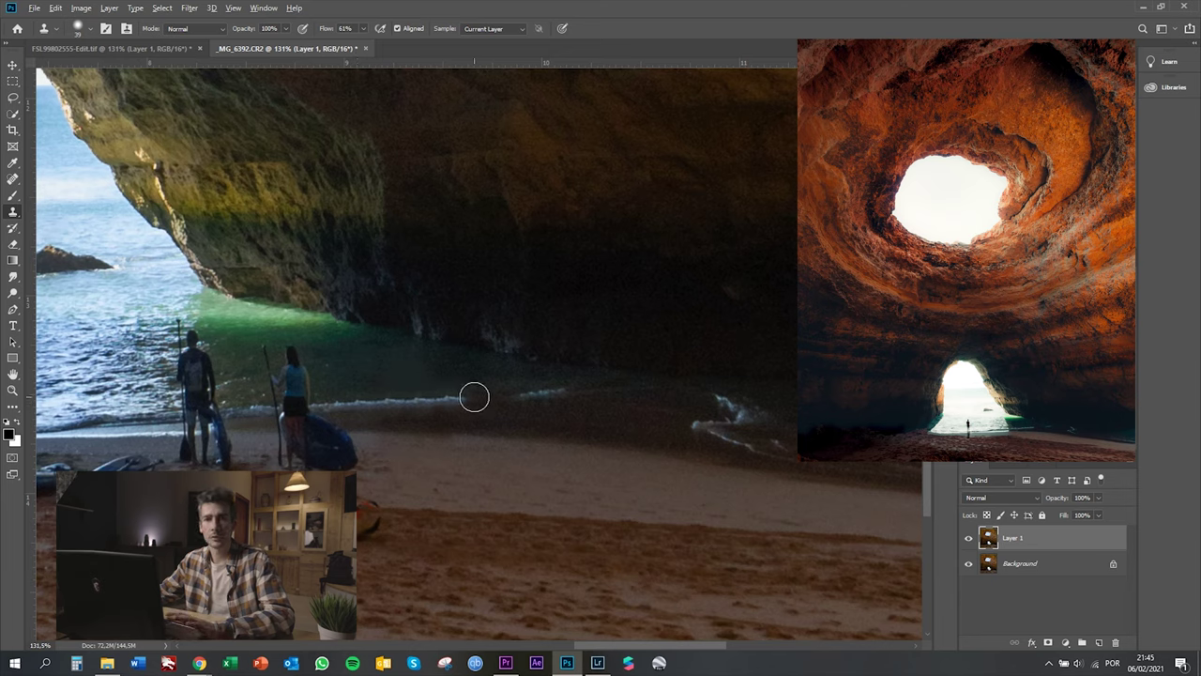
left_click(549, 392, "alt")
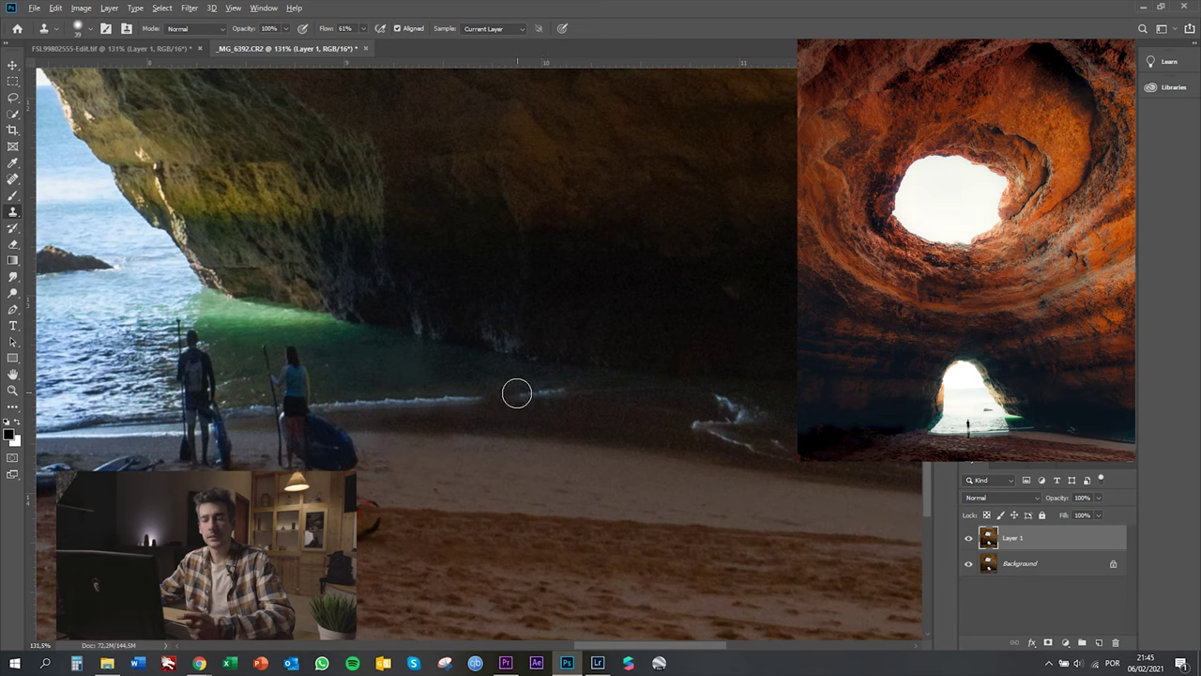
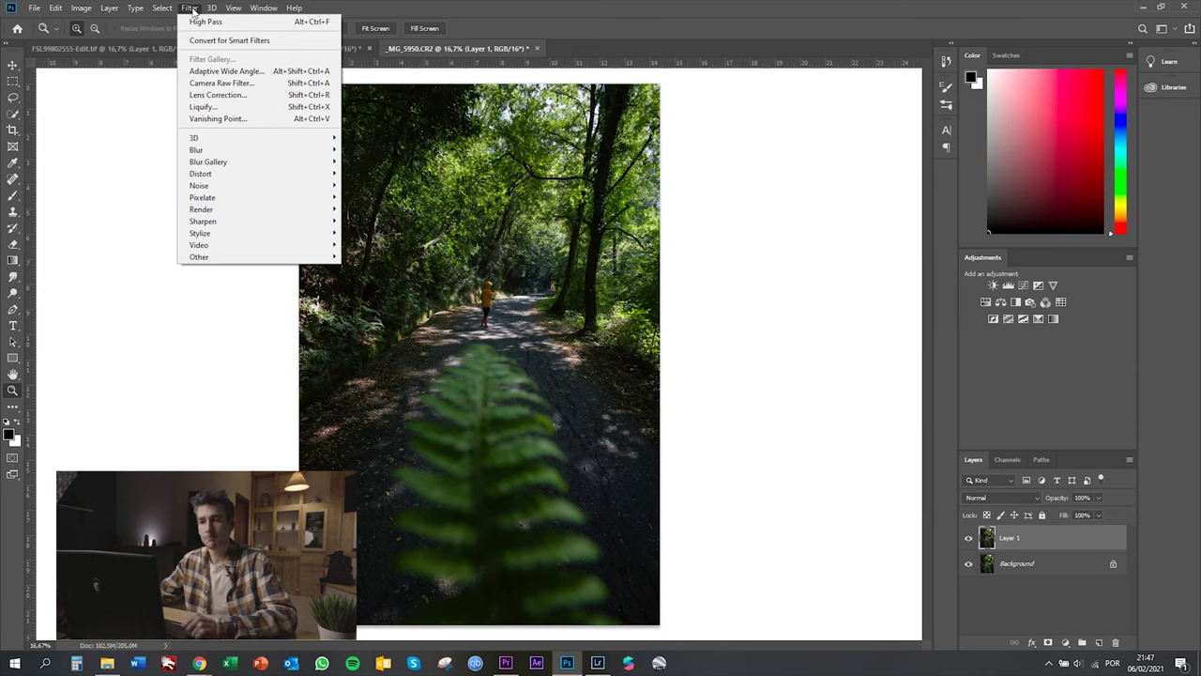
Step: Apply a Gaussian Blur with a radius of 24.6 pixels to Layer 1 of the forest path photo
mouse_move(202, 150)
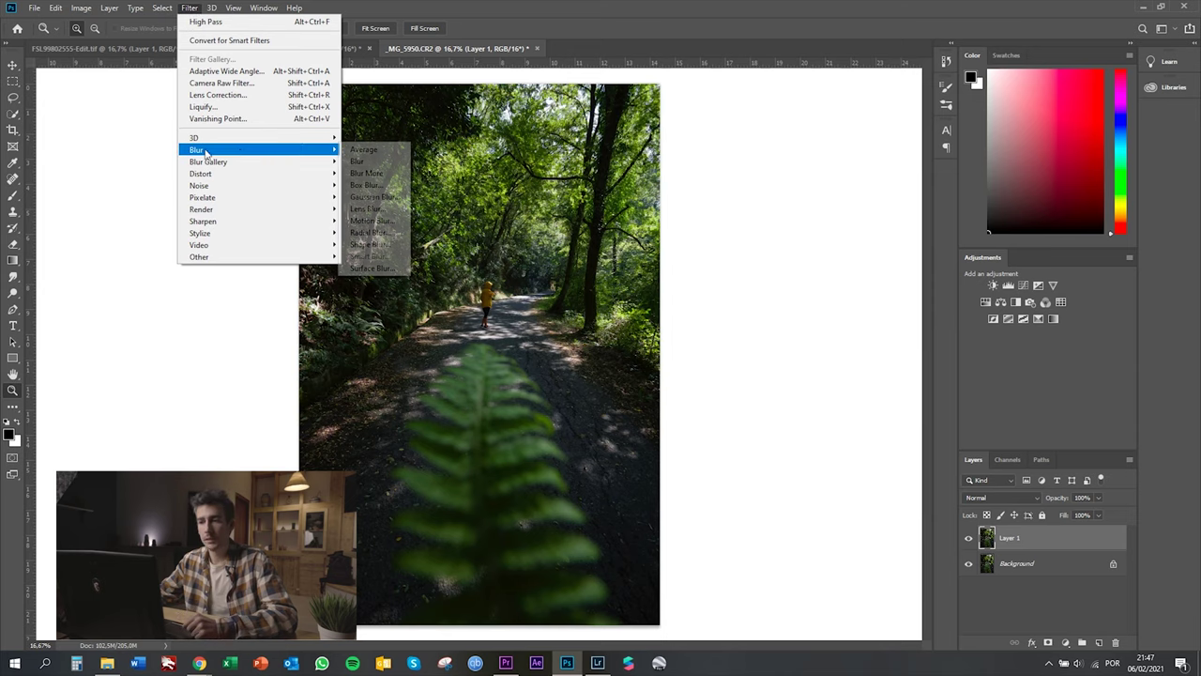
left_click(385, 204)
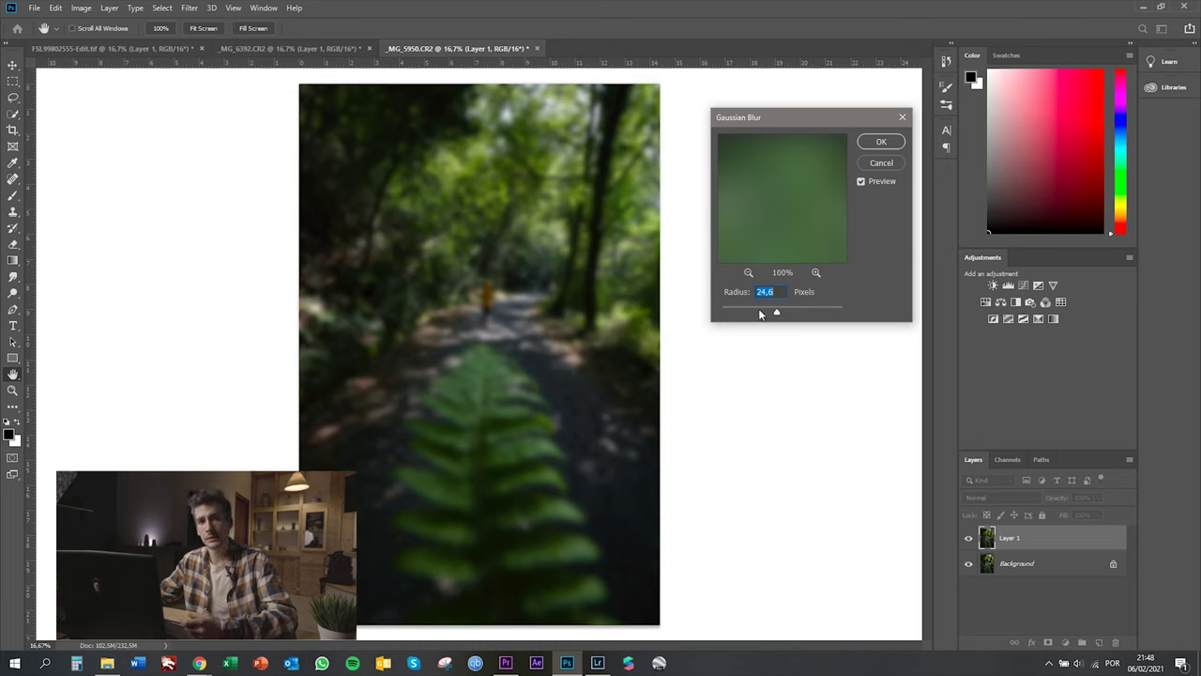
left_click(880, 143)
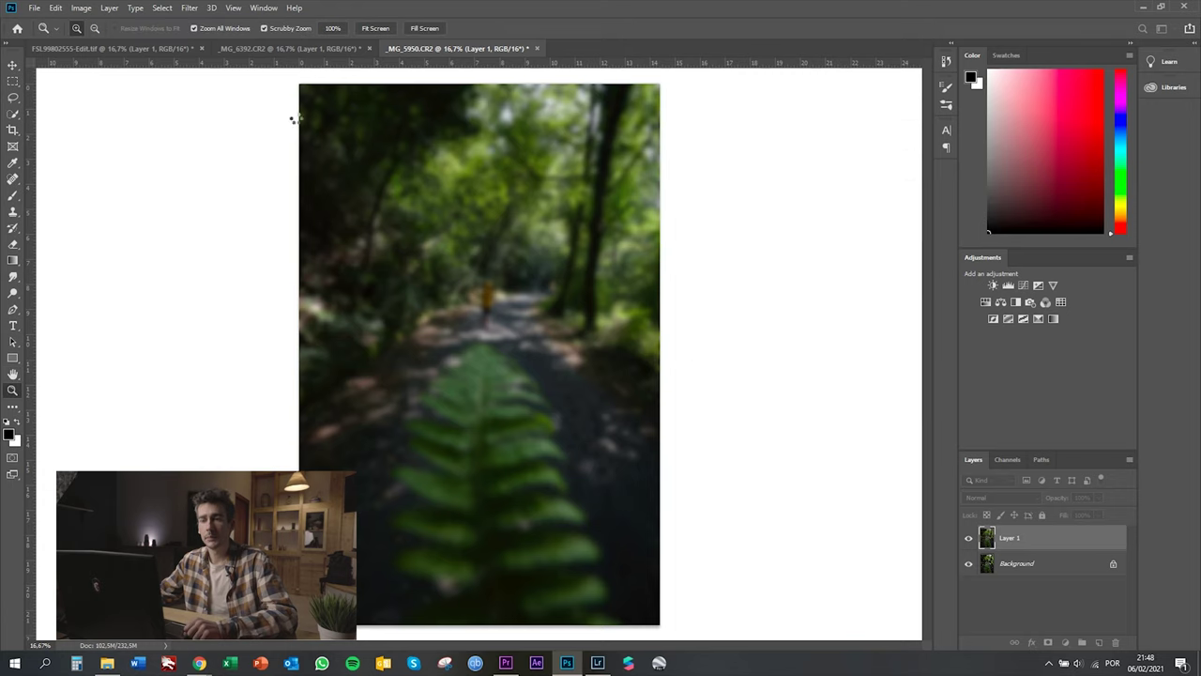
Step: Apply a Brightness/Contrast adjustment to the blurred Layer 1 with brightness 150 and contrast 100
left_click(82, 10)
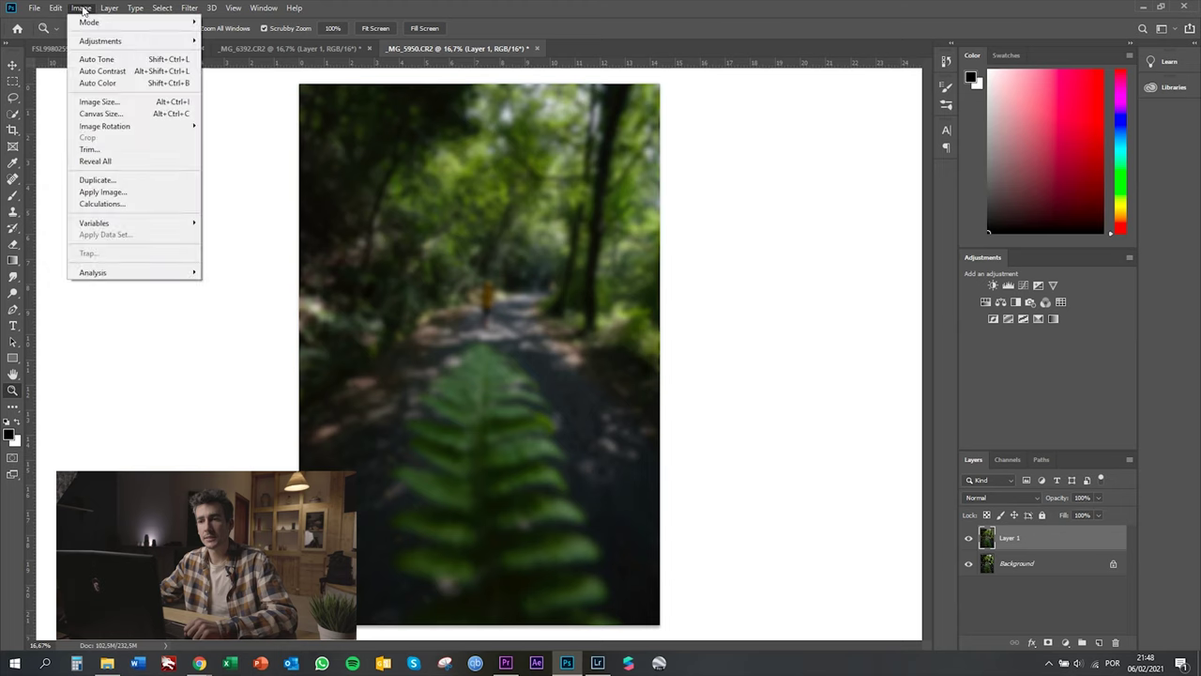
mouse_move(110, 43)
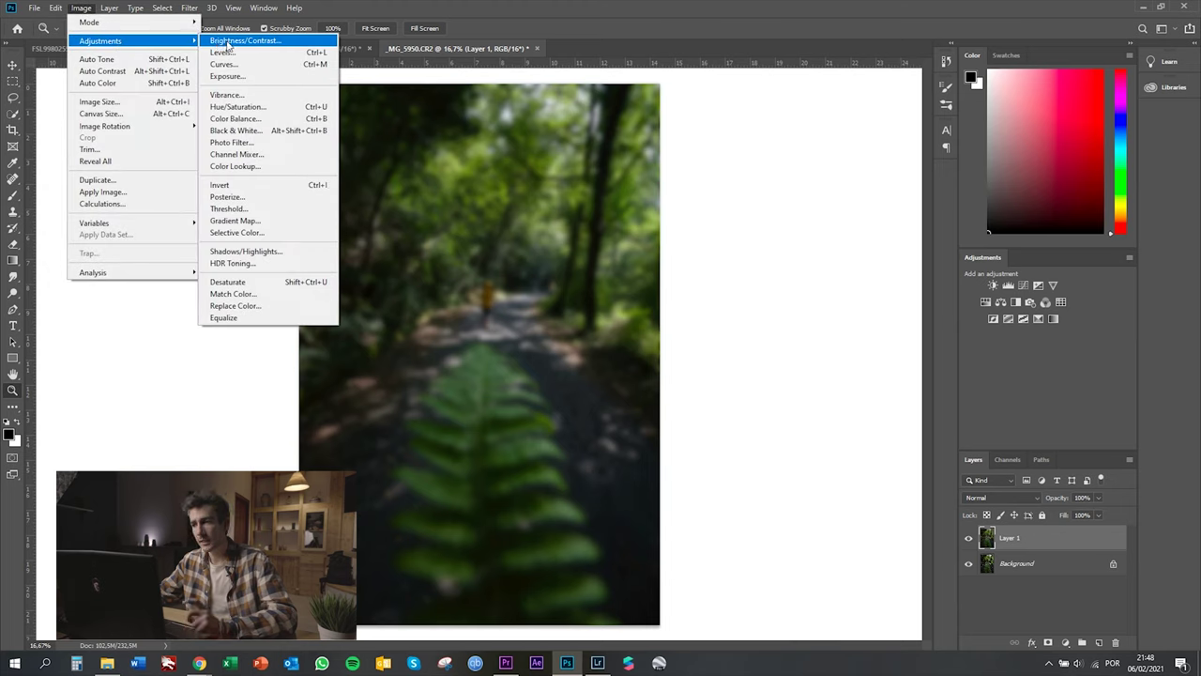
left_click(256, 43)
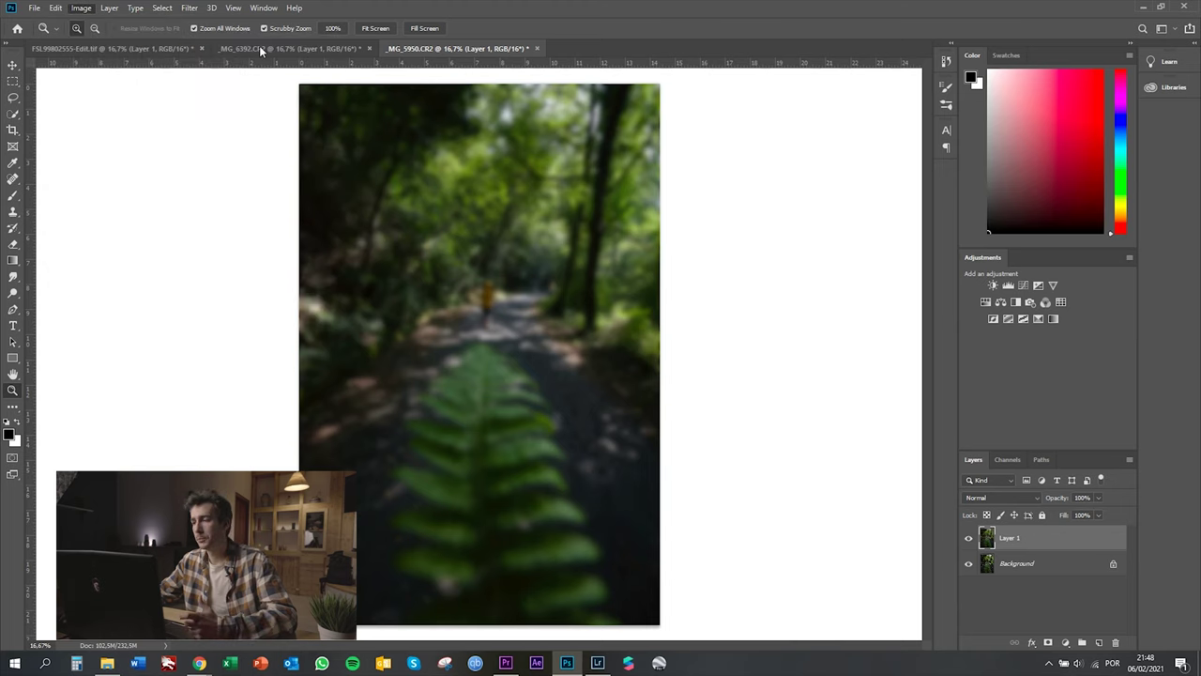
left_click_drag(796, 219, 833, 217)
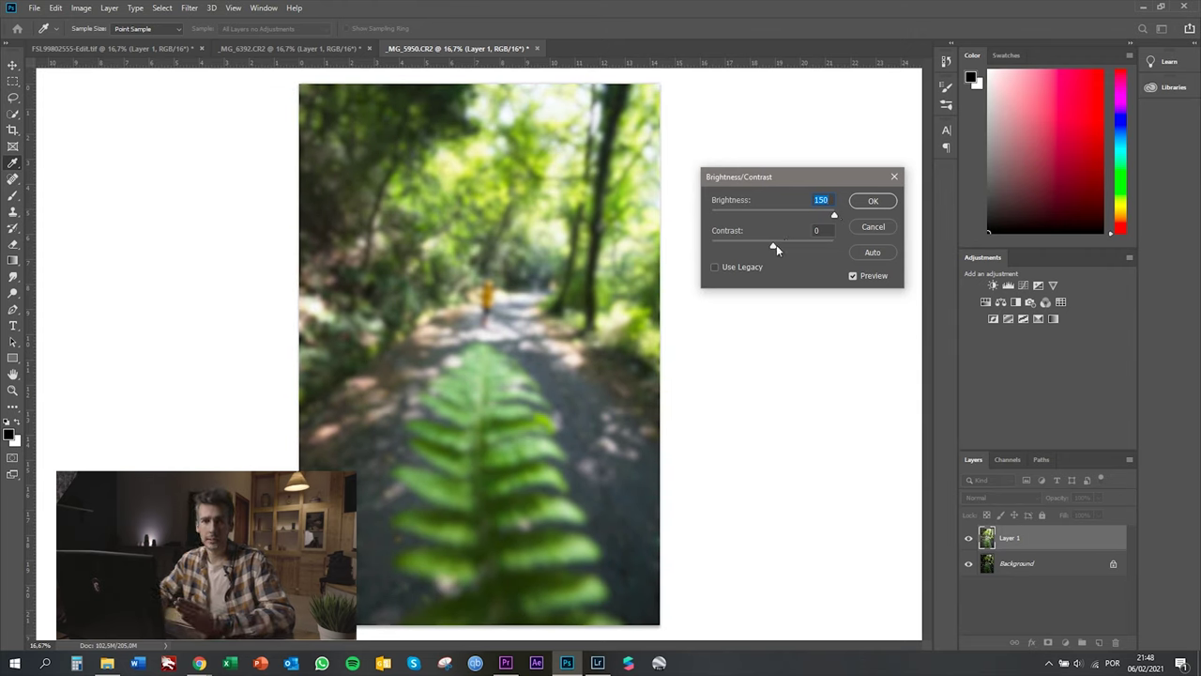
left_click_drag(776, 244, 837, 246)
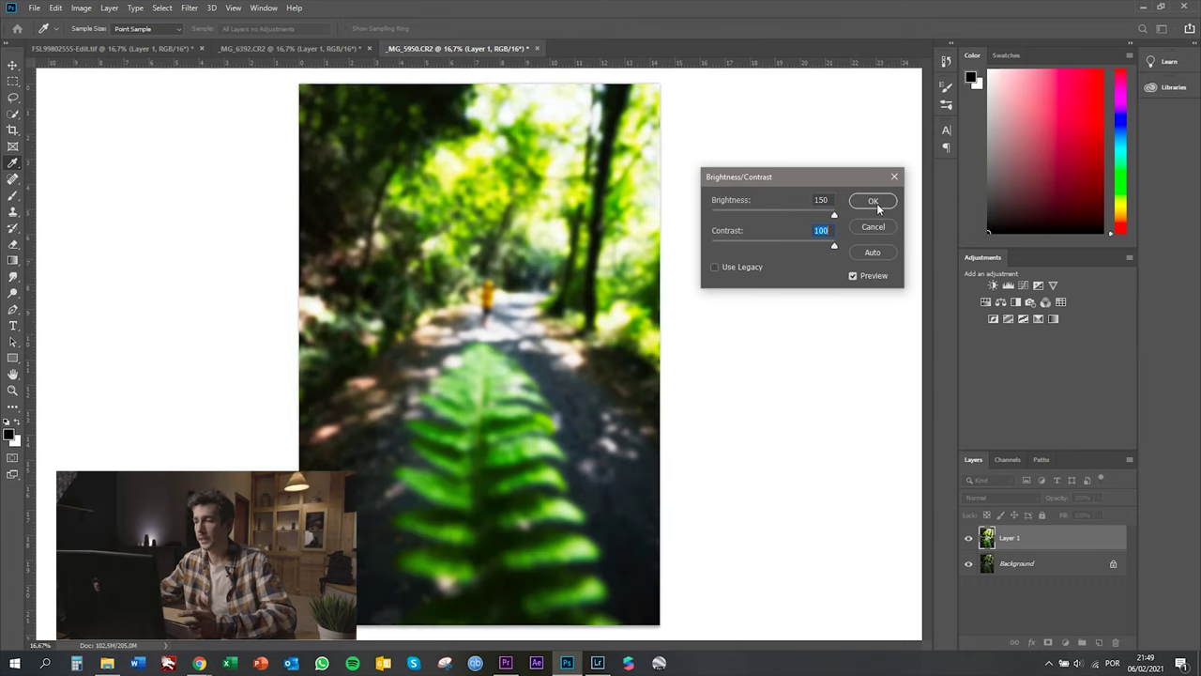
left_click(873, 201)
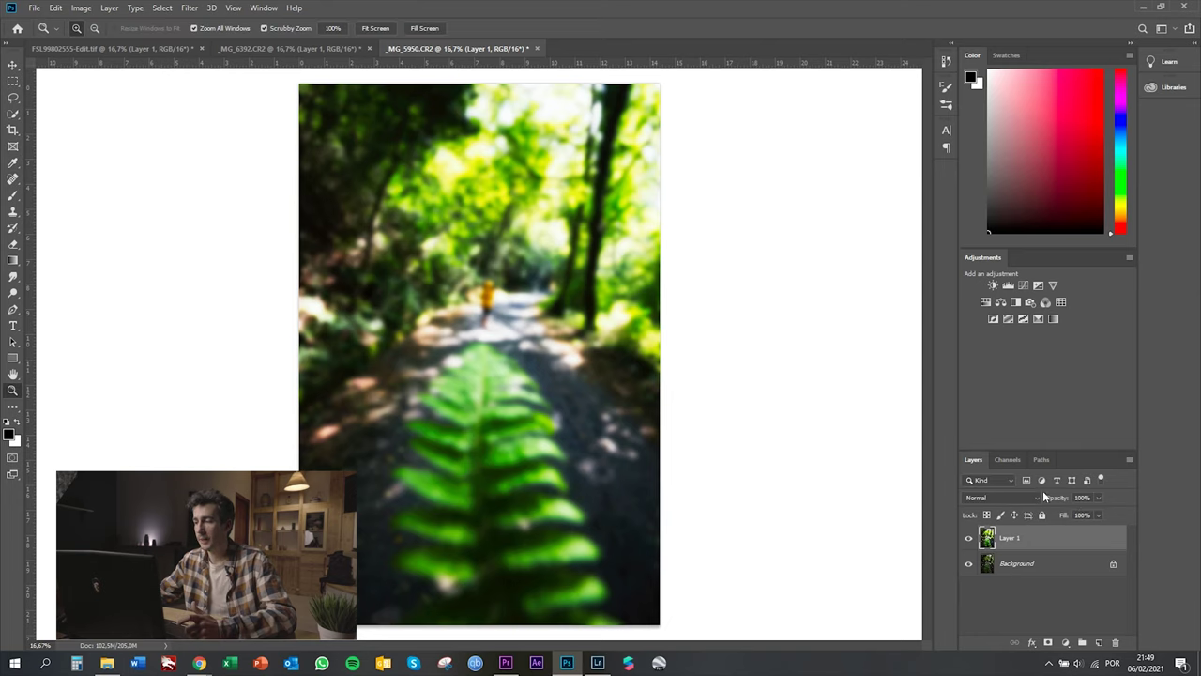